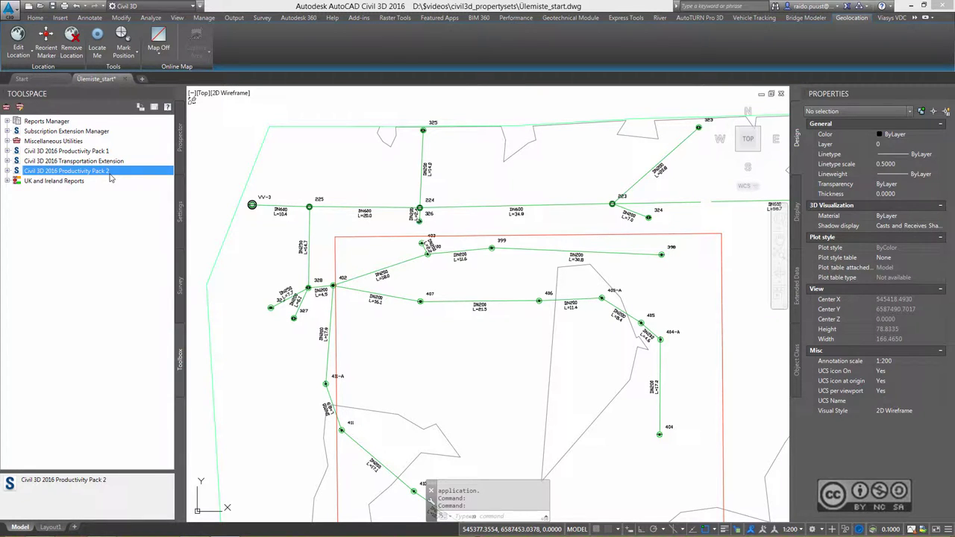
# Expand the Civil 3D 2016 Productivity Pack 2 toolbox to reveal the Property Sets tools.
pyautogui.click(7, 170)
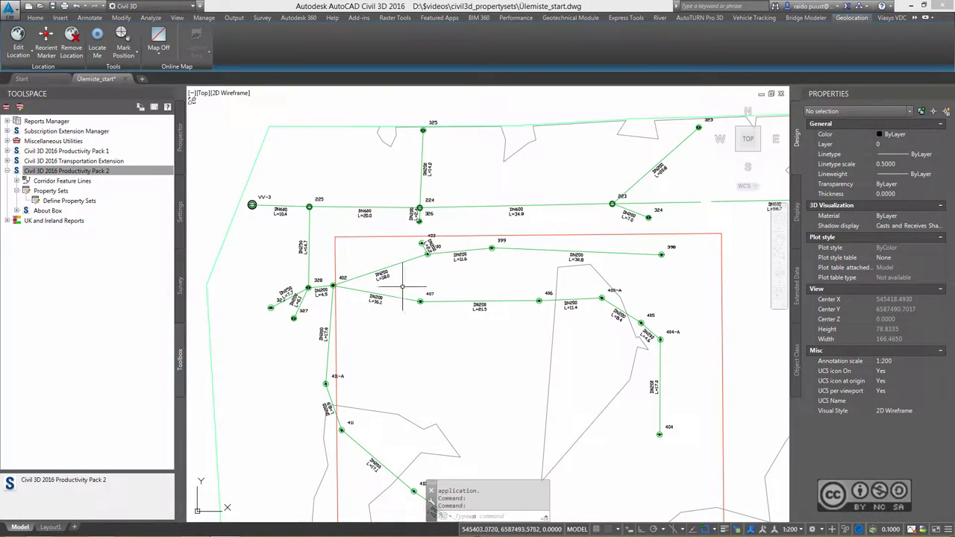
# Zoom and pan until the whole pipe network and its red frame are visible.
pyautogui.scroll(2, 415, 282)
pyautogui.moveTo(405, 273); pyautogui.dragTo(439, 280, button='middle')
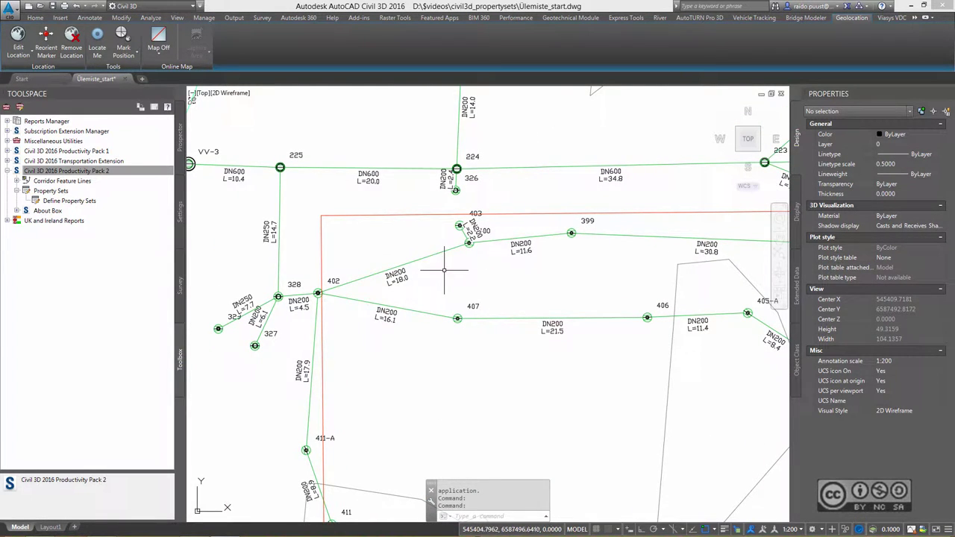
pyautogui.scroll(-2, 415, 263)
pyautogui.scroll(-2, 412, 261)
pyautogui.scroll(-2, 412, 257)
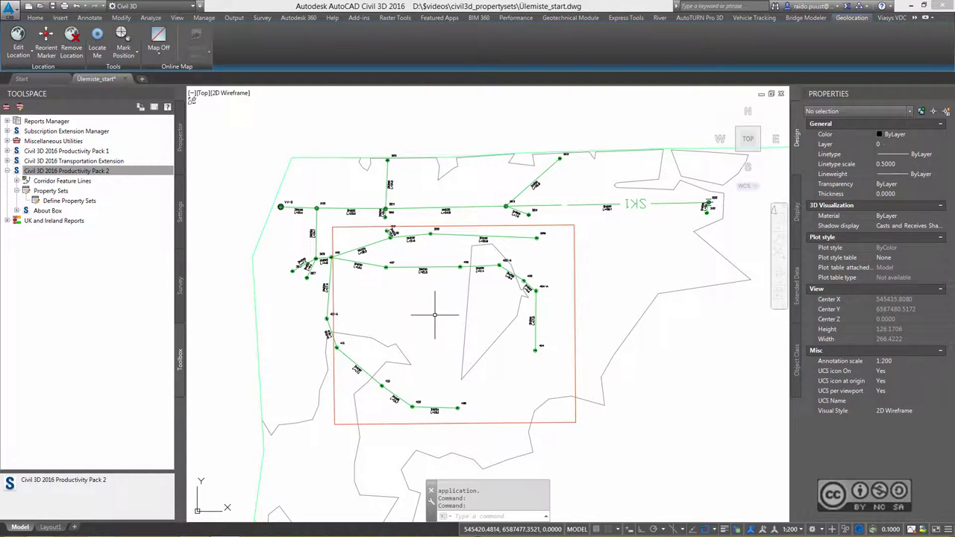
# Execute Define Property Sets from the Toolbox to open the Style Manager, widening its tree pane.
pyautogui.click(56, 171)
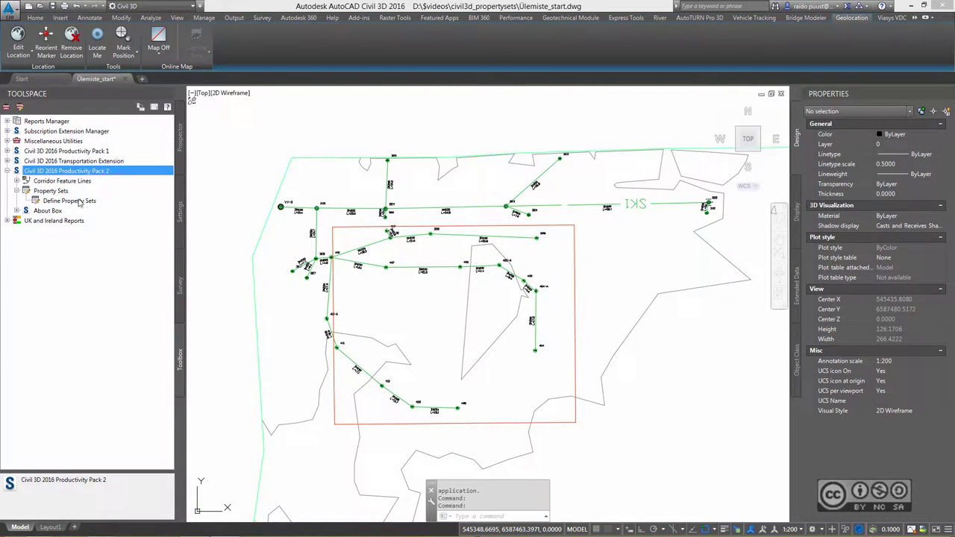
pyautogui.click(69, 203)
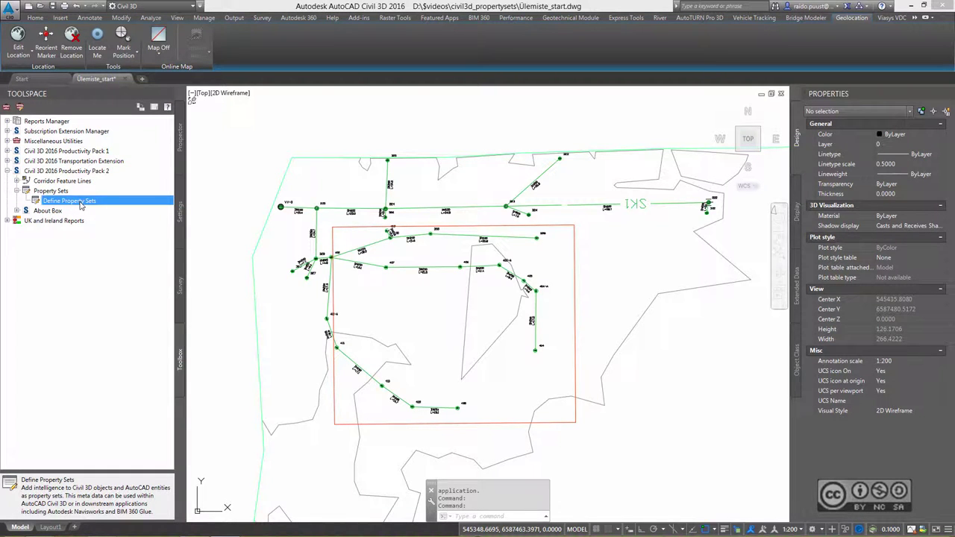
pyautogui.rightClick(80, 205)
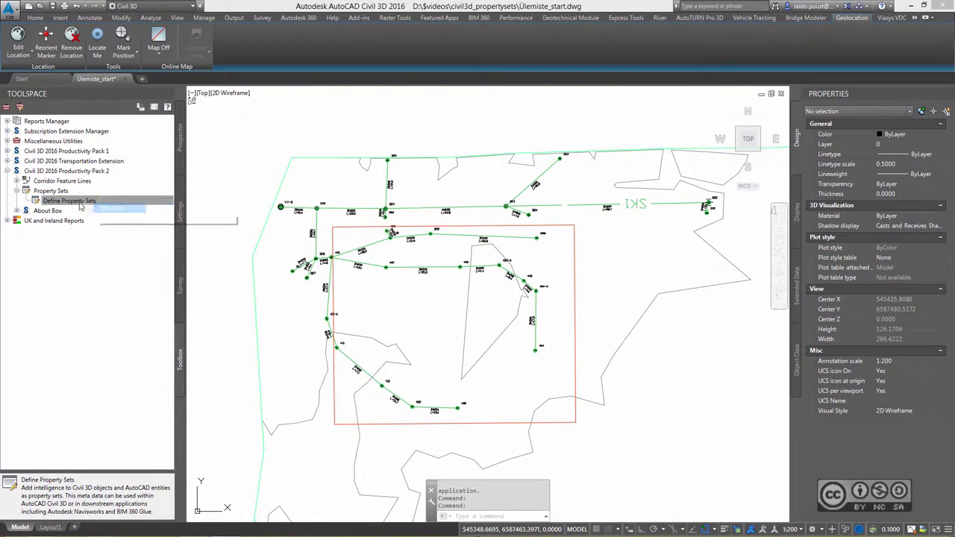
pyautogui.click(110, 209)
pyautogui.moveTo(177, 271); pyautogui.dragTo(233, 273)
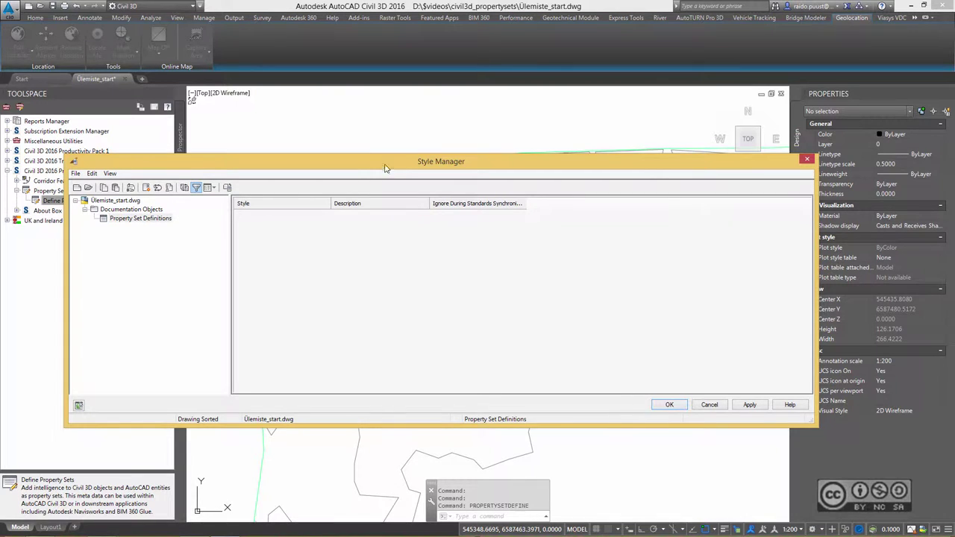
pyautogui.moveTo(403, 164); pyautogui.dragTo(406, 177)
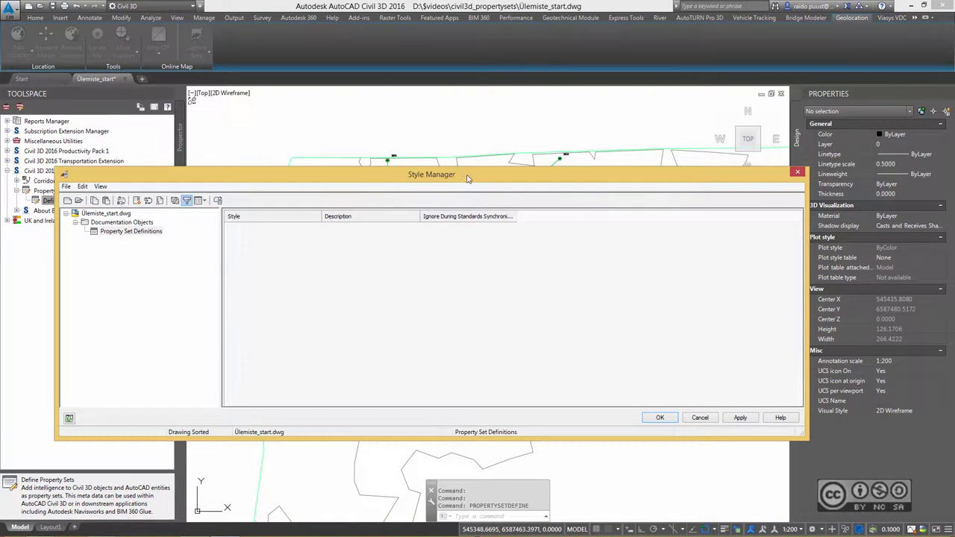
# Create a new property set definition named PipeNetwork.
pyautogui.rightClick(151, 233)
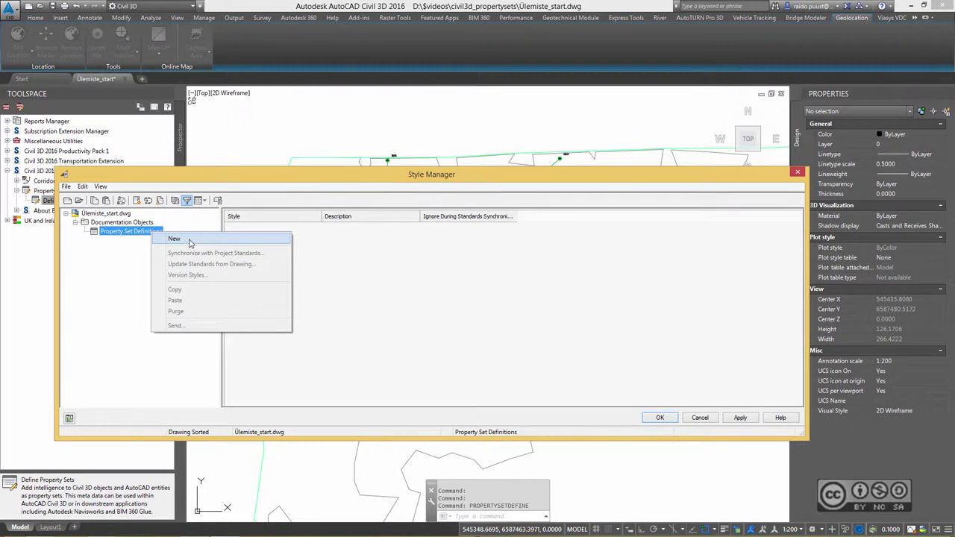
pyautogui.click(185, 240)
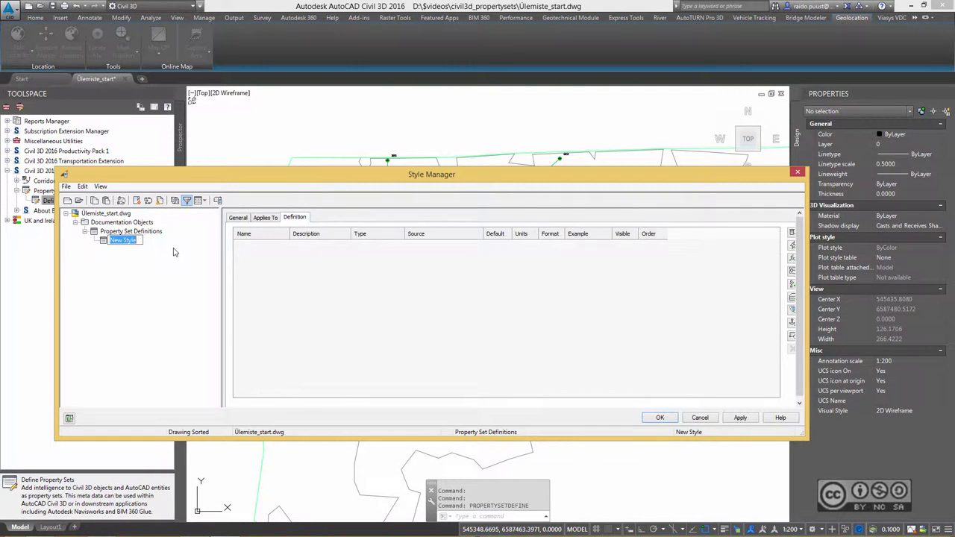
pyautogui.write('Pipe')
pyautogui.write('Network')
pyautogui.press('Return')
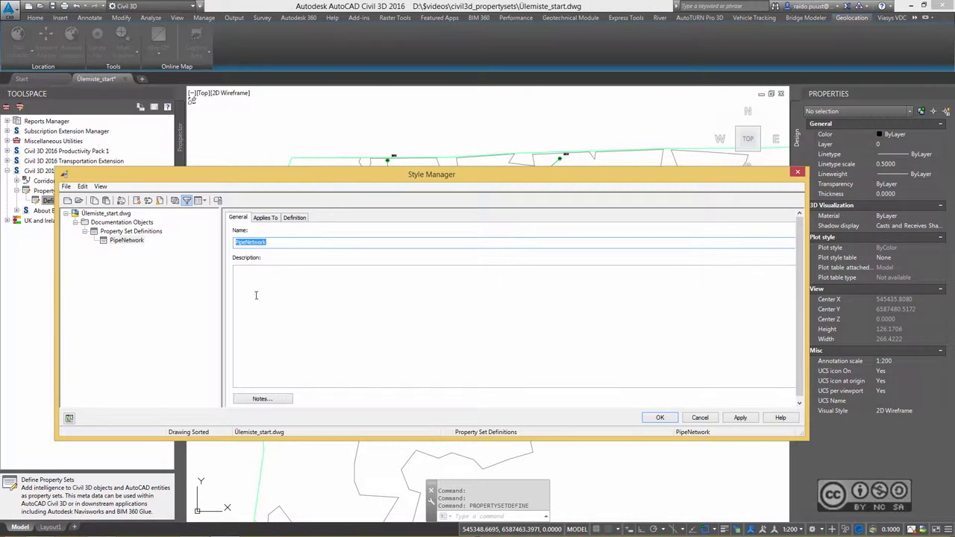
# On the Applies To tab, make PipeNetwork apply to Pipe objects.
pyautogui.click(265, 217)
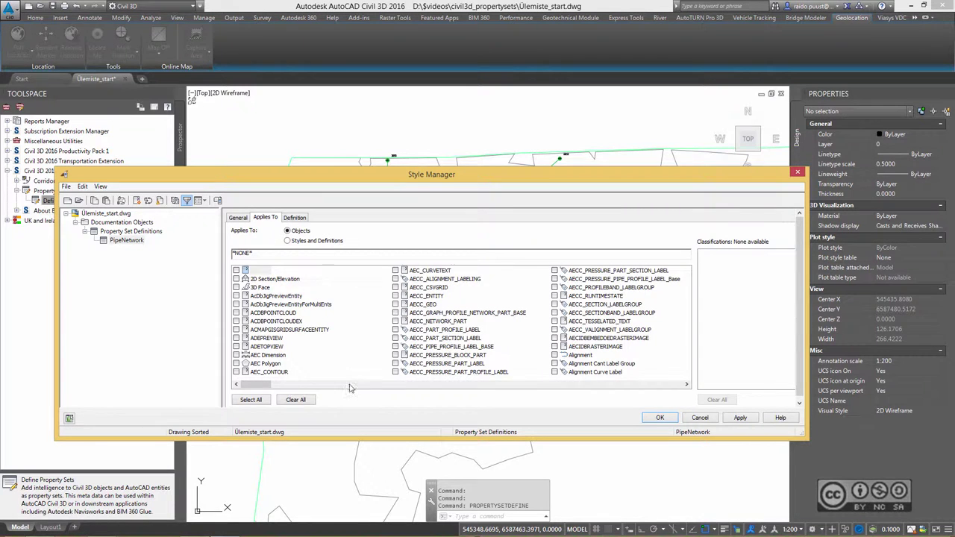
pyautogui.click(339, 386)
pyautogui.click(431, 386)
pyautogui.hscroll(1, 429, 388)
pyautogui.hscroll(2, 429, 388)
pyautogui.hscroll(1, 558, 317)
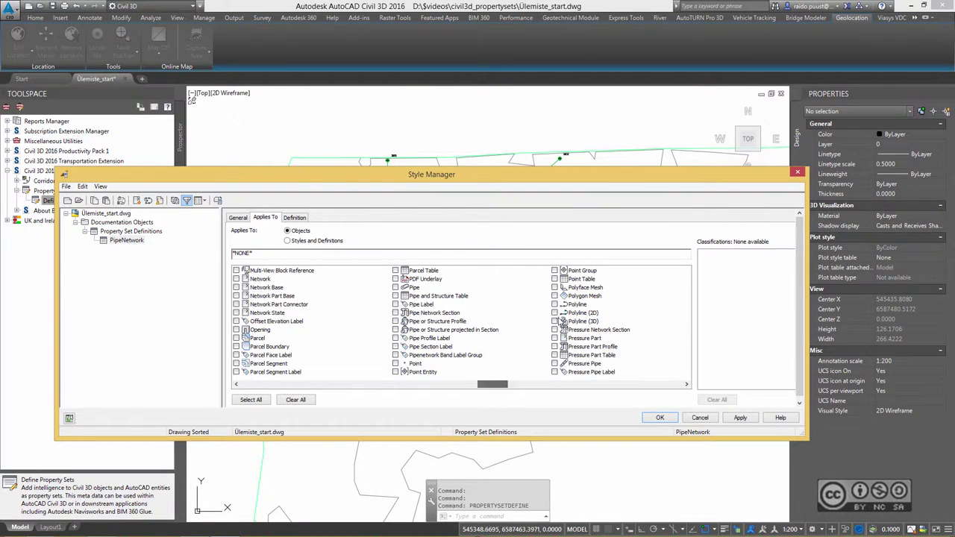
pyautogui.click(395, 288)
# Show PipeNetwork's Definition tab and widen its still-empty property list.
pyautogui.click(296, 218)
pyautogui.moveTo(224, 287); pyautogui.dragTo(188, 288)
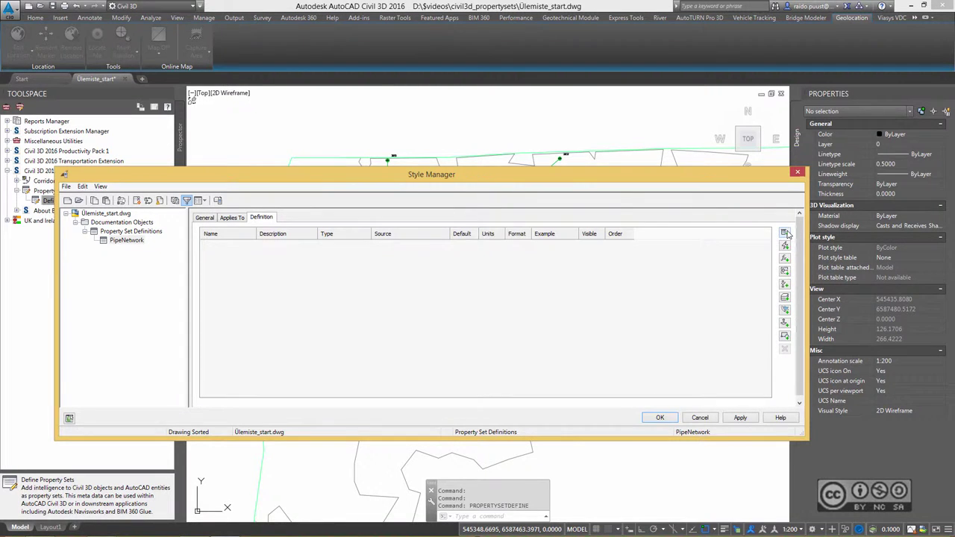
# Add a manual property named Installed_year to PipeNetwork.
pyautogui.click(785, 233)
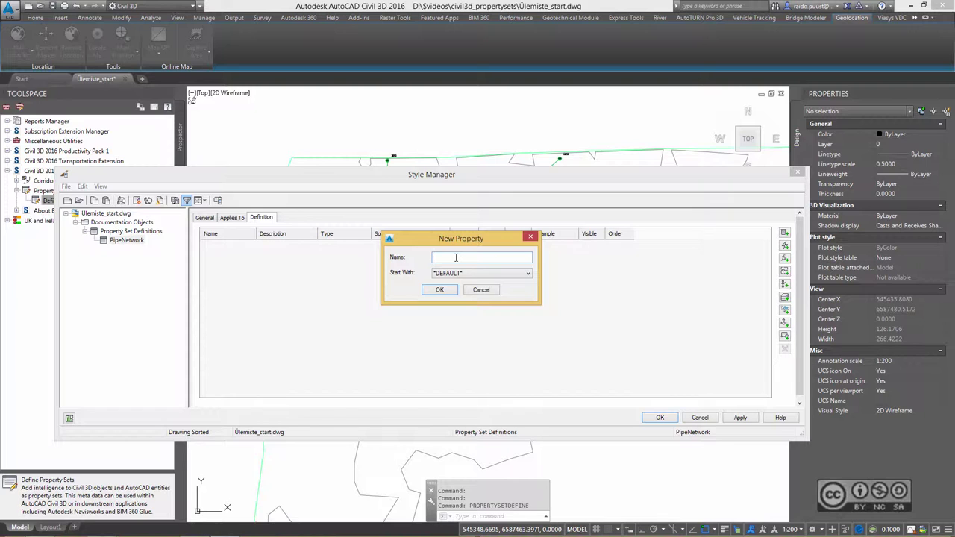
pyautogui.write('Installed_Year')
pyautogui.doubleClick(456, 256)
pyautogui.write('installed_year')
pyautogui.moveTo(457, 243); pyautogui.dragTo(453, 252)
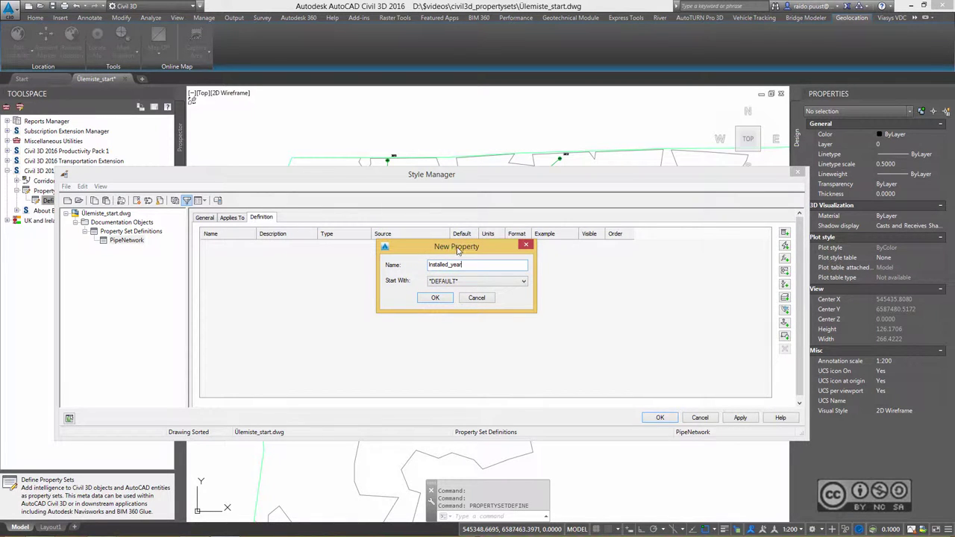
pyautogui.click(435, 299)
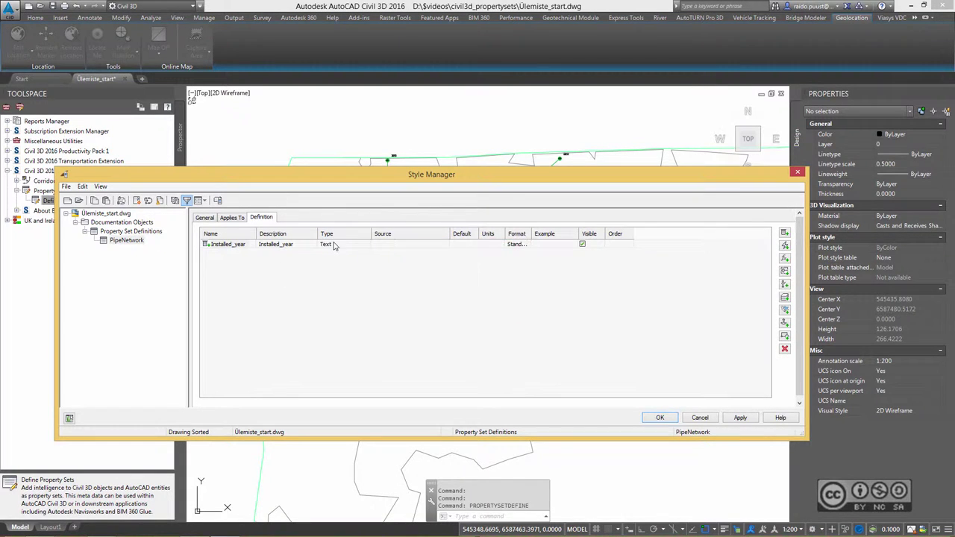
# Set Installed_year's type to Integer with default value 2016.
pyautogui.click(333, 246)
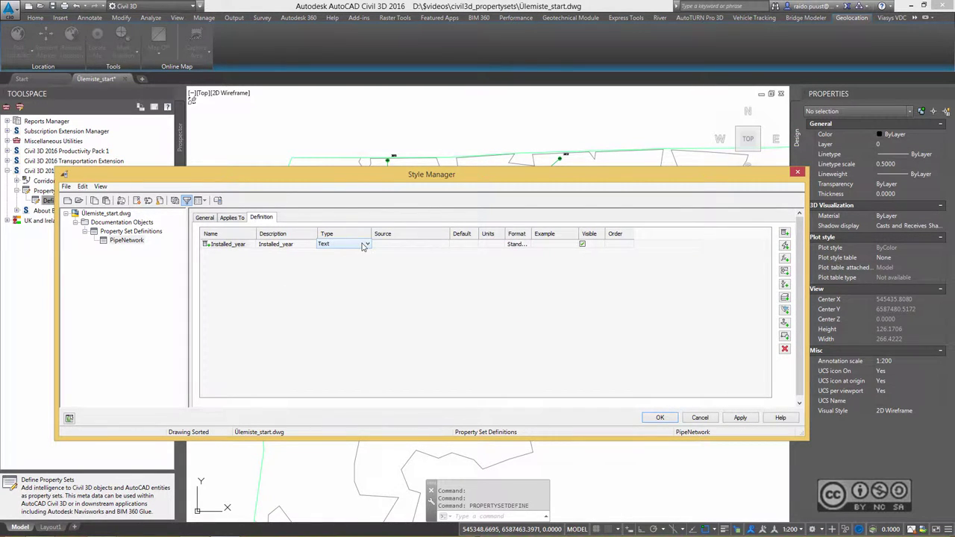
pyautogui.click(366, 245)
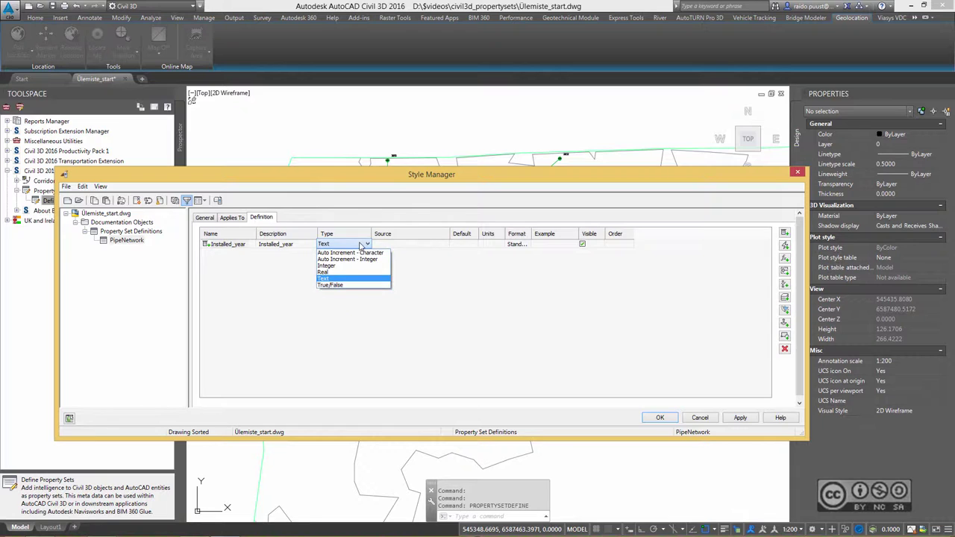
pyautogui.click(333, 268)
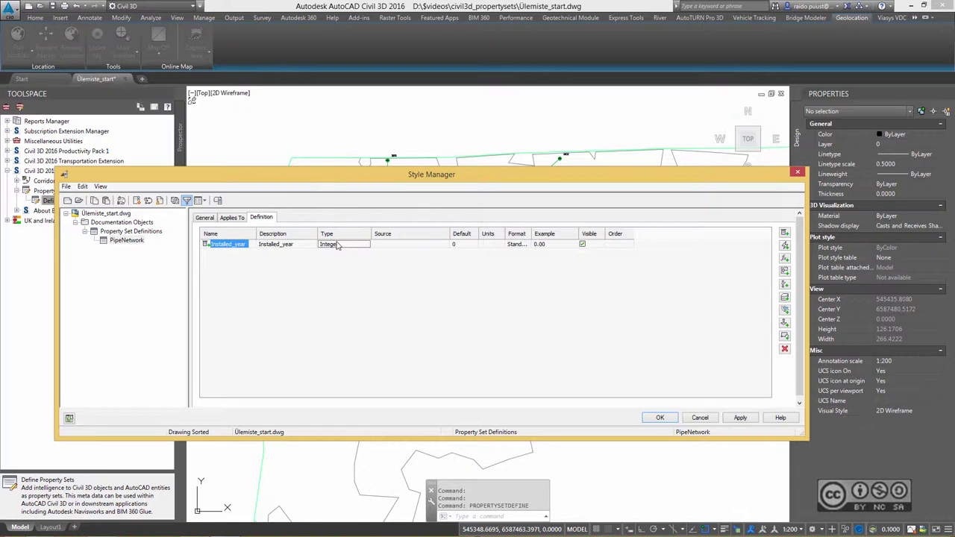
pyautogui.click(458, 244)
pyautogui.write('201')
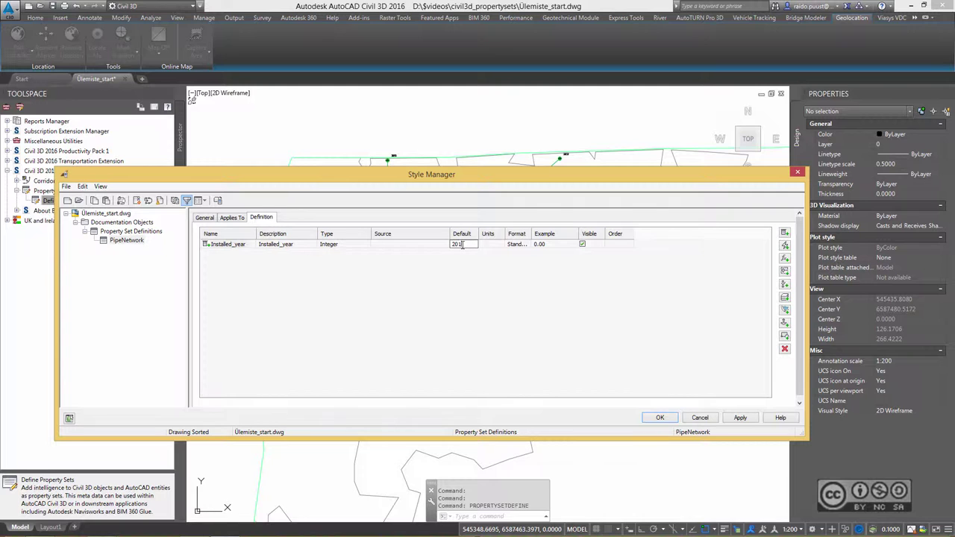
pyautogui.write('6')
pyautogui.press('Return')
# Create a second property set definition named Polyline.
pyautogui.rightClick(140, 234)
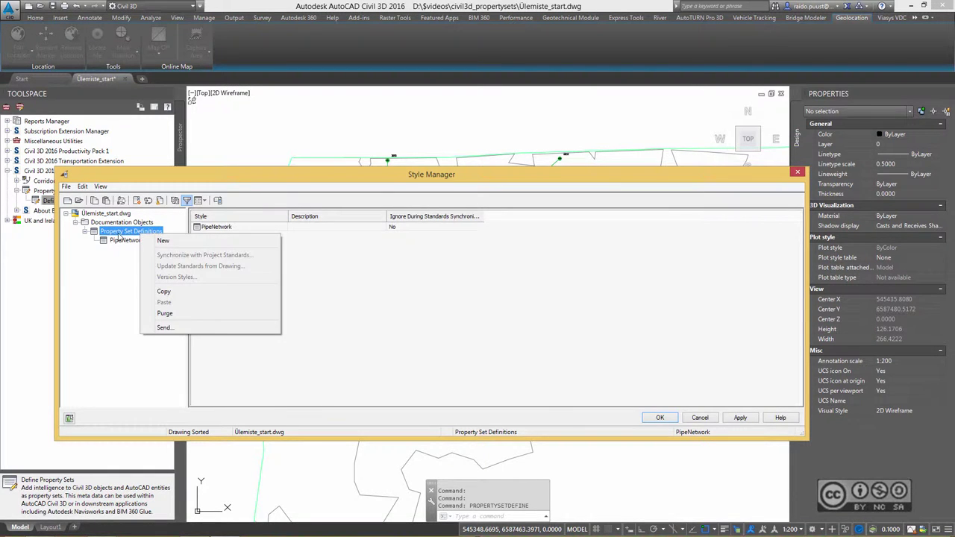
pyautogui.click(163, 241)
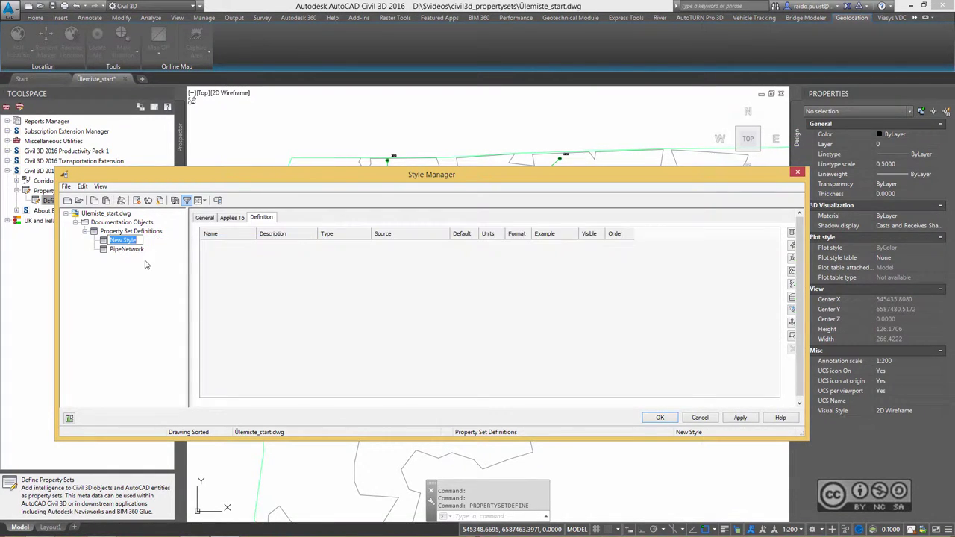
pyautogui.write('Polyline')
pyautogui.press('Return')
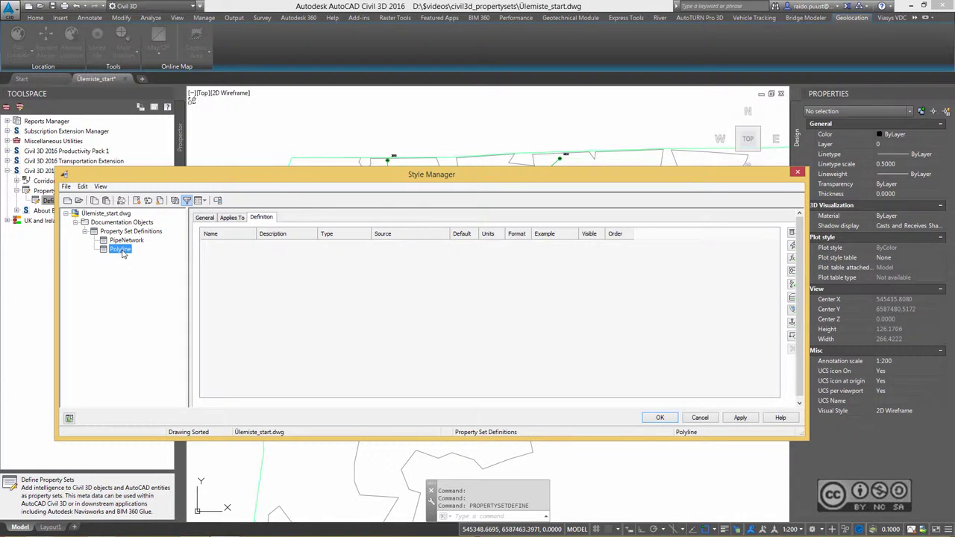
# On the Applies To tab, make the Polyline definition apply to polyline objects.
pyautogui.click(206, 218)
pyautogui.click(232, 217)
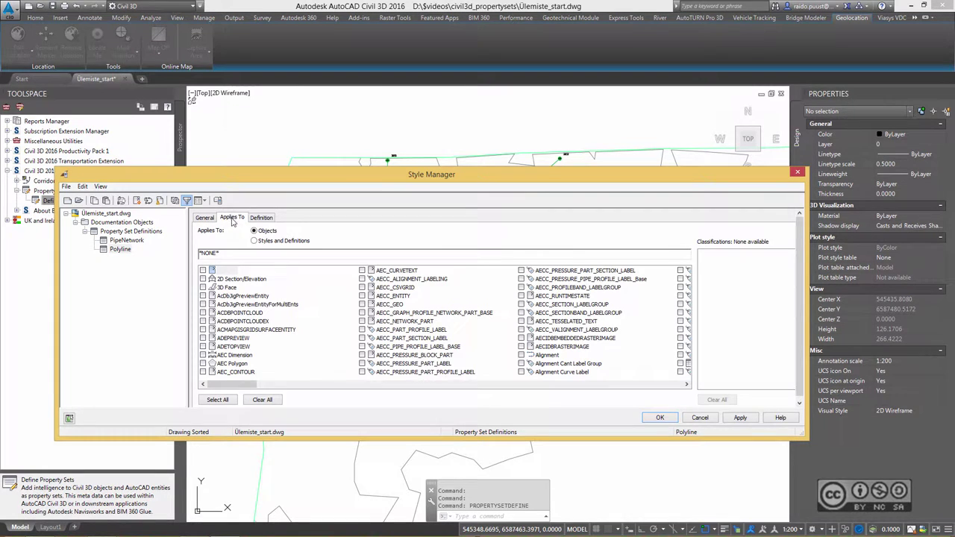
pyautogui.click(296, 383)
pyautogui.moveTo(343, 388)
pyautogui.mouseDown()
pyautogui.moveTo(491, 385)
pyautogui.moveTo(520, 398)
pyautogui.mouseUp()
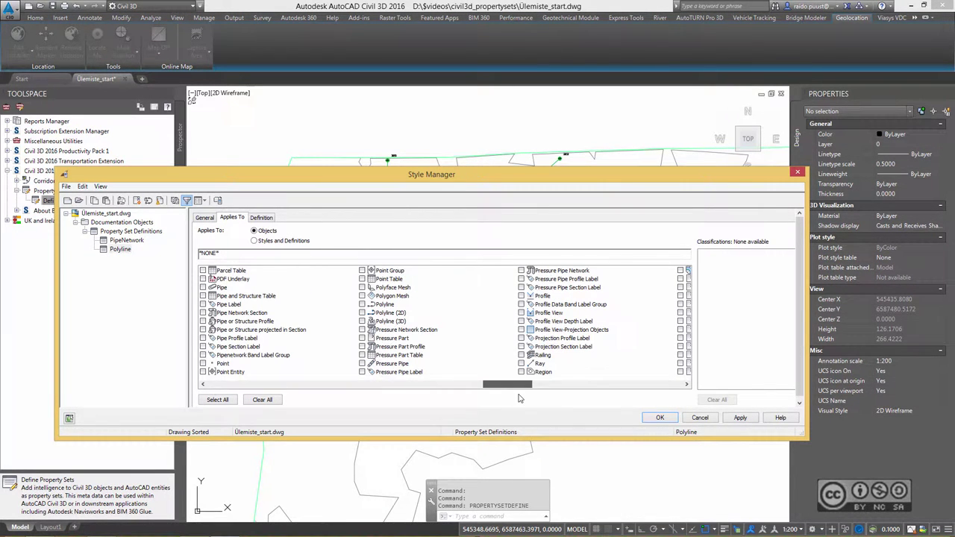
pyautogui.click(362, 305)
# Add Address as the first manual text property on the Polyline definition's Definition tab.
pyautogui.click(261, 217)
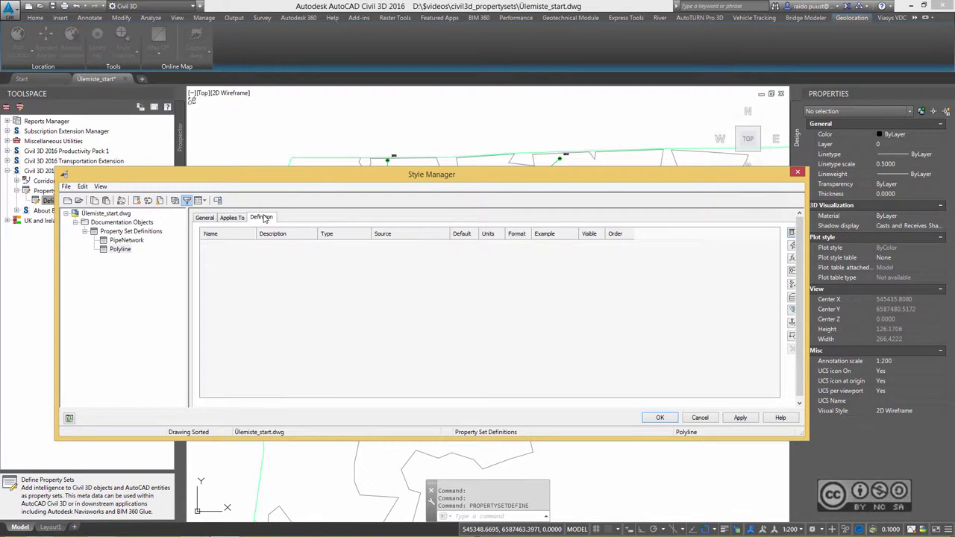
pyautogui.moveTo(807, 325); pyautogui.dragTo(824, 326)
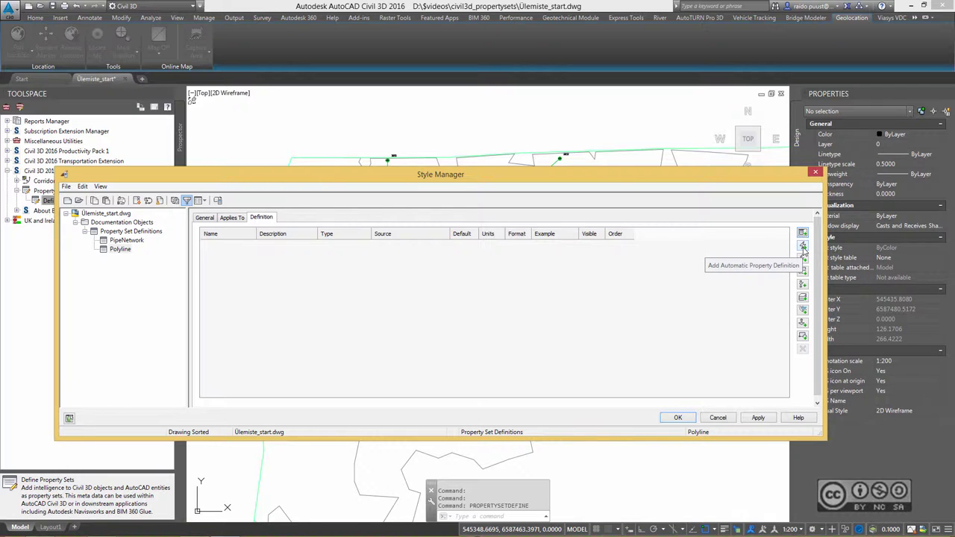
pyautogui.click(803, 251)
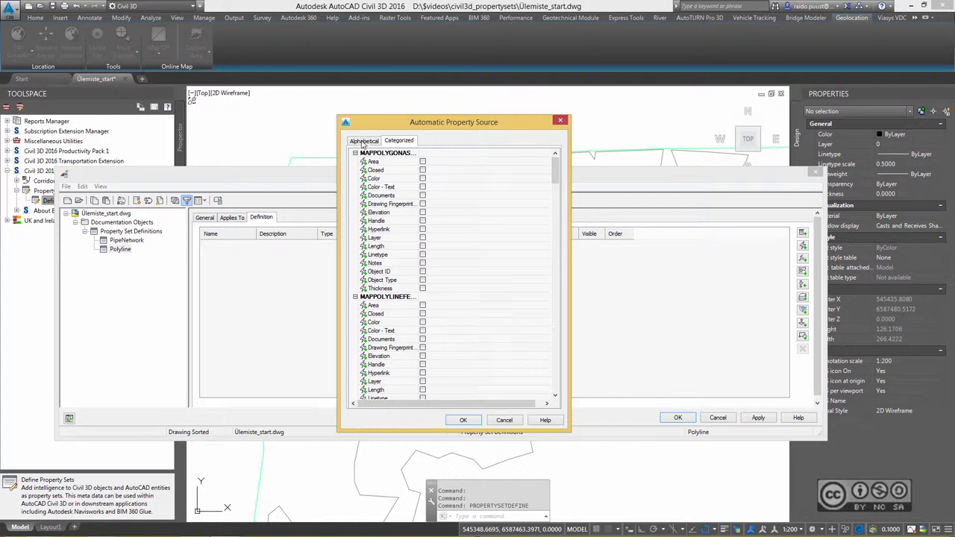
pyautogui.click(506, 420)
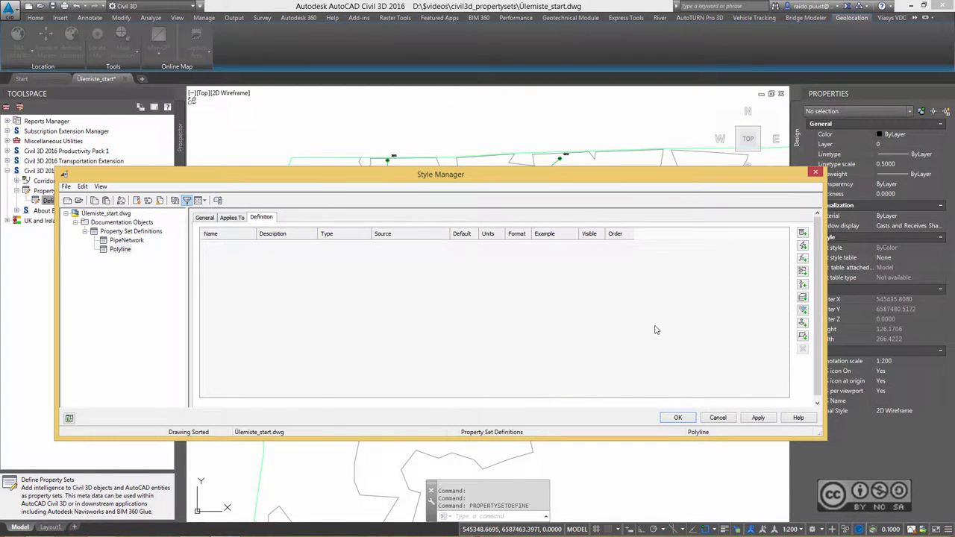
pyautogui.click(803, 233)
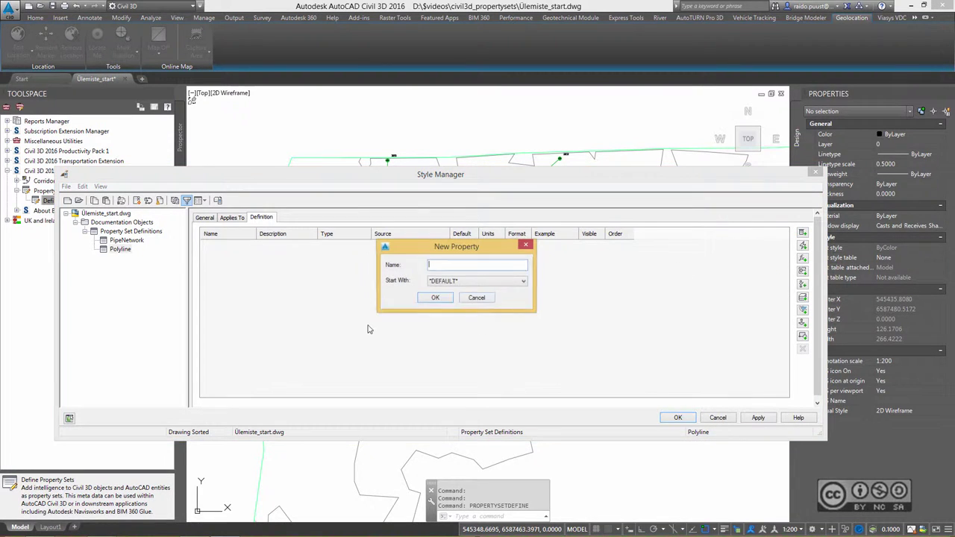
pyautogui.write('Address')
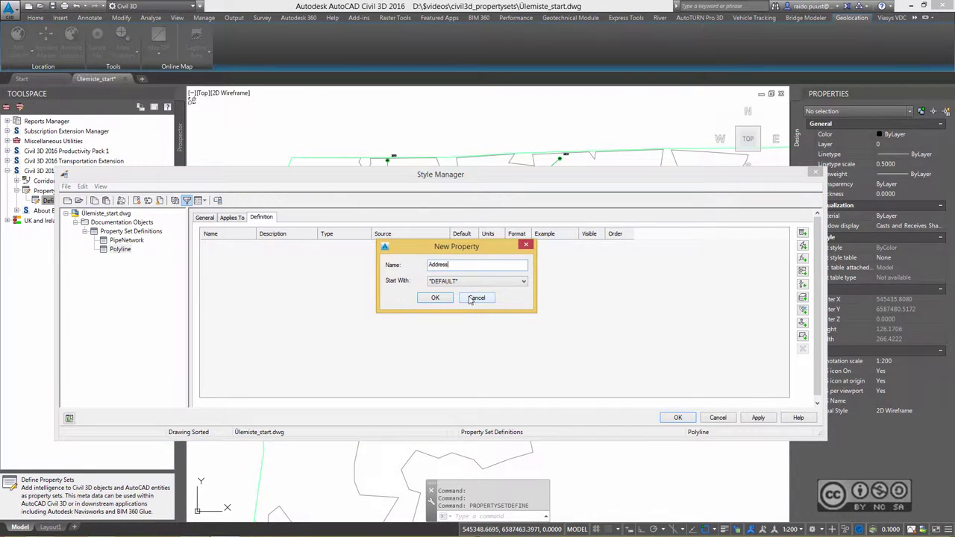
pyautogui.click(436, 298)
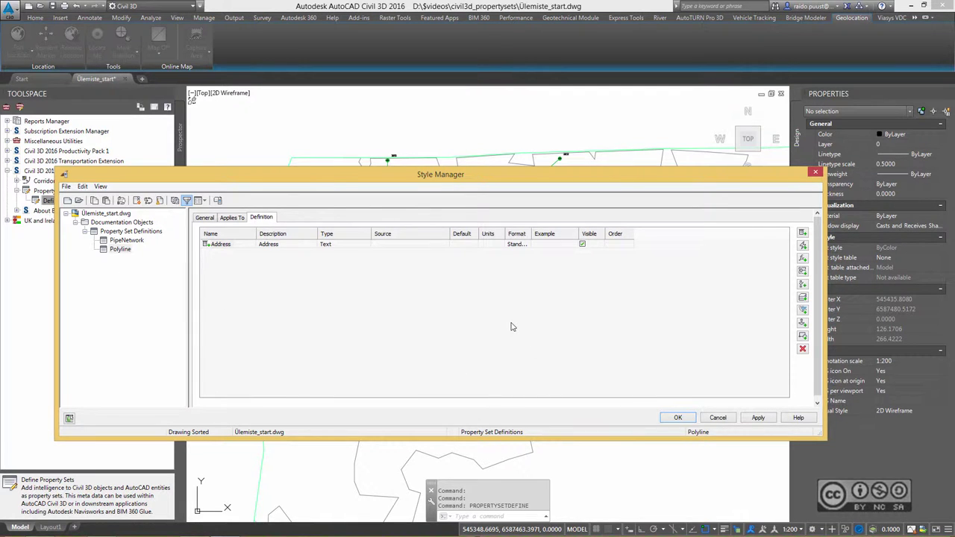
# Save the definitions, zoom to structure 402, and show pipe P-232's Extended Data.
pyautogui.click(674, 420)
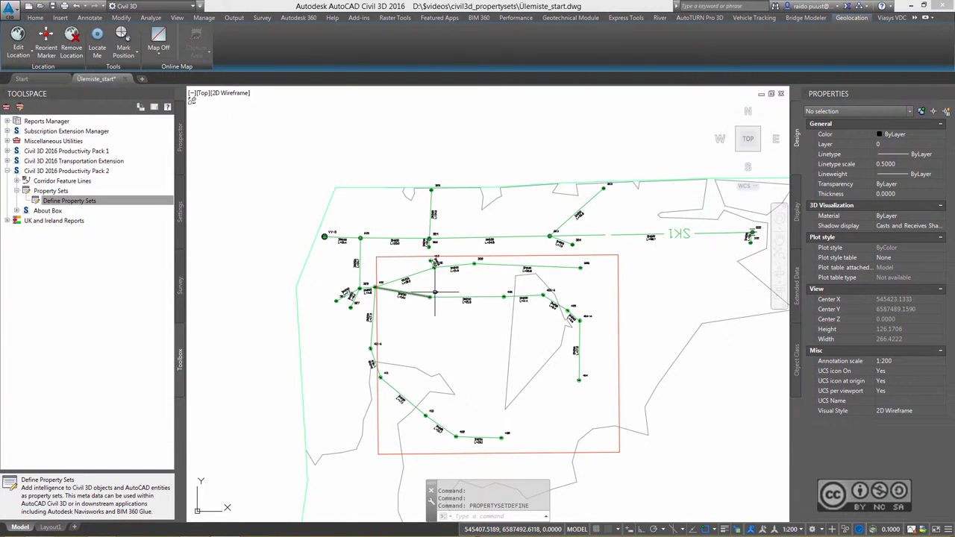
pyautogui.scroll(2, 433, 291)
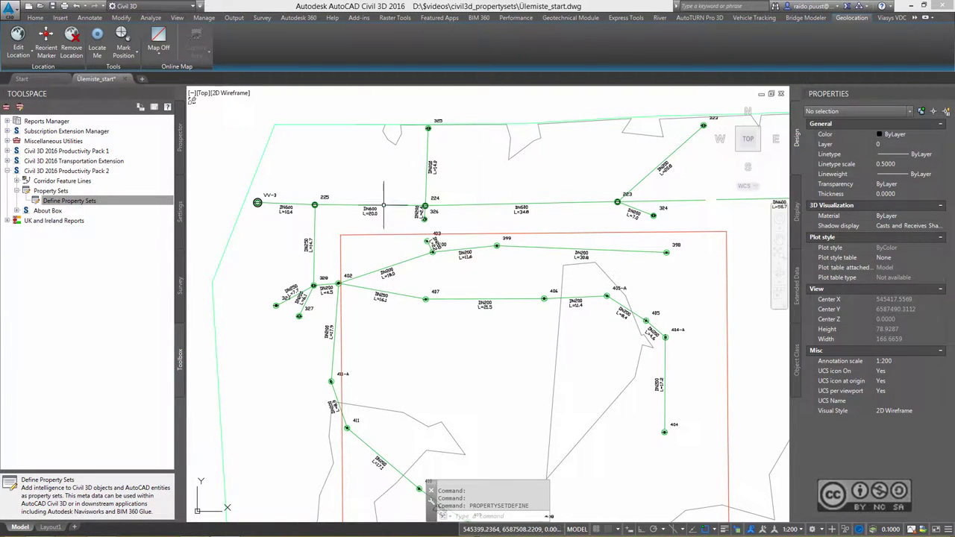
pyautogui.scroll(-2, 376, 172)
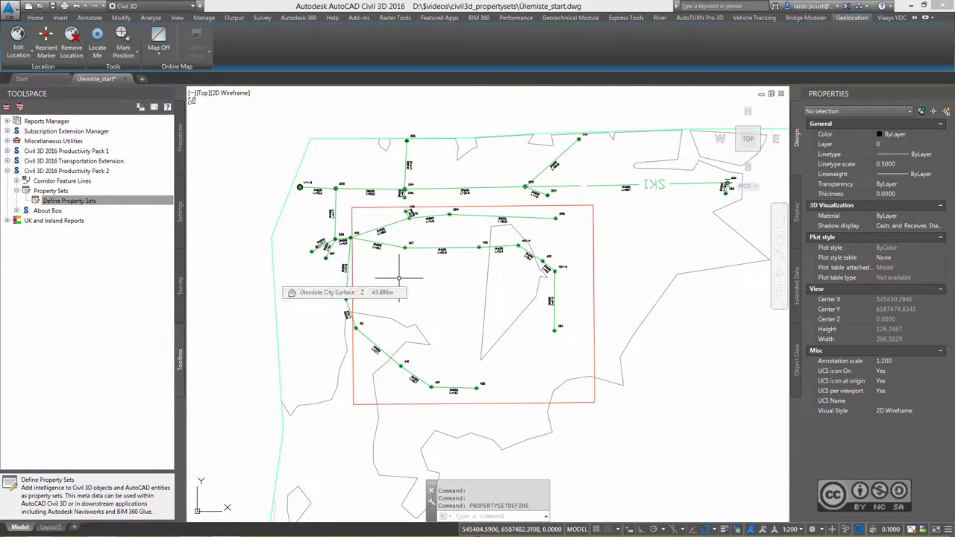
pyautogui.scroll(5, 385, 246)
pyautogui.moveTo(375, 209); pyautogui.dragTo(384, 271, button='middle')
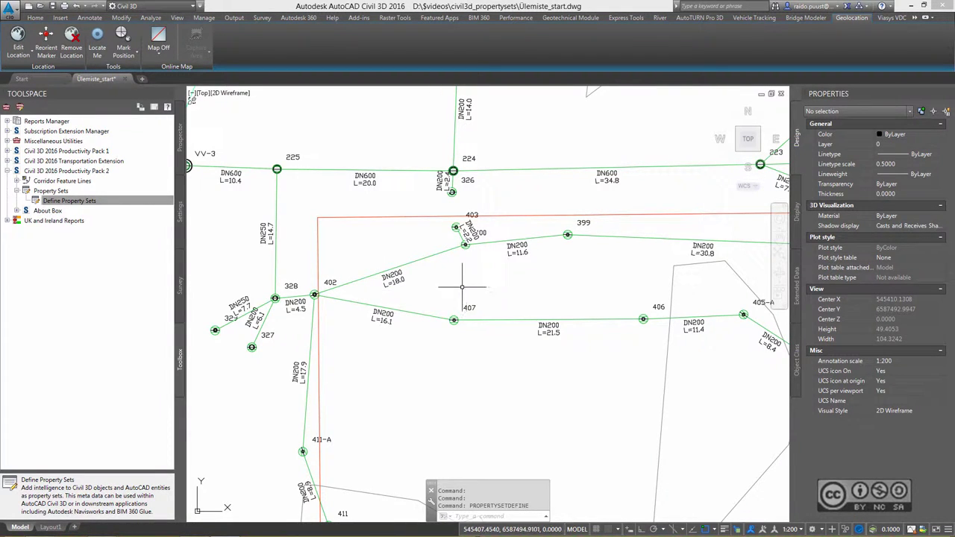
pyautogui.click(422, 259)
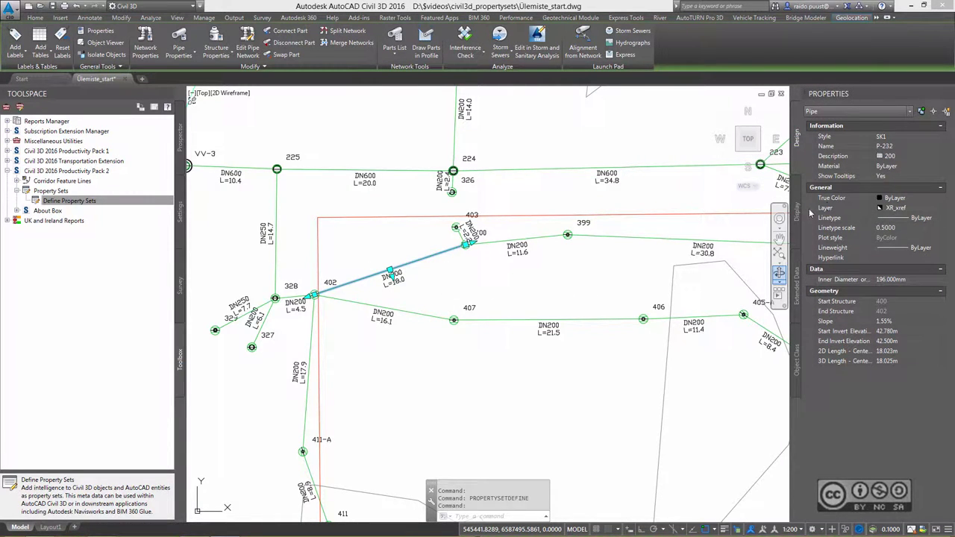
pyautogui.click(797, 290)
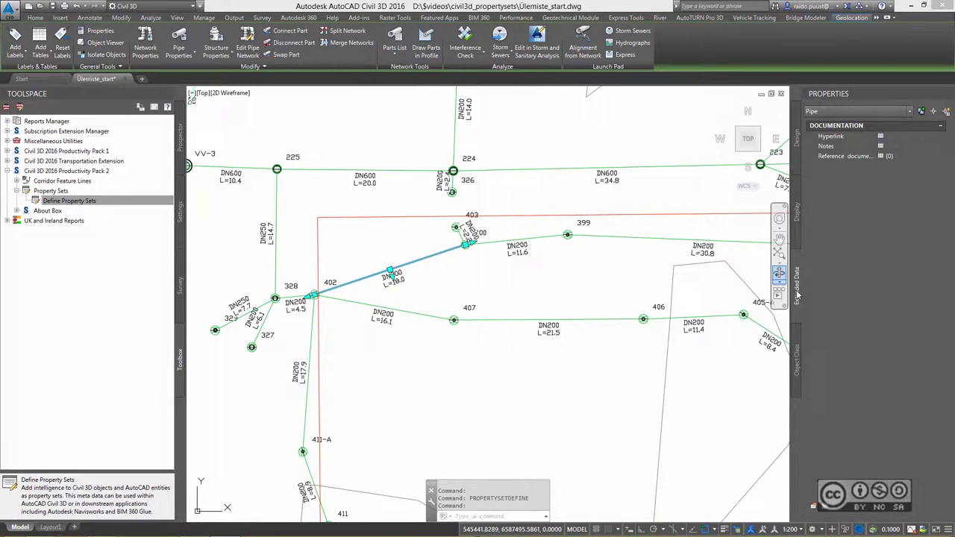
# Attach the PipeNetwork property set to pipe P-232, giving Installed_year 2016.
pyautogui.click(813, 510)
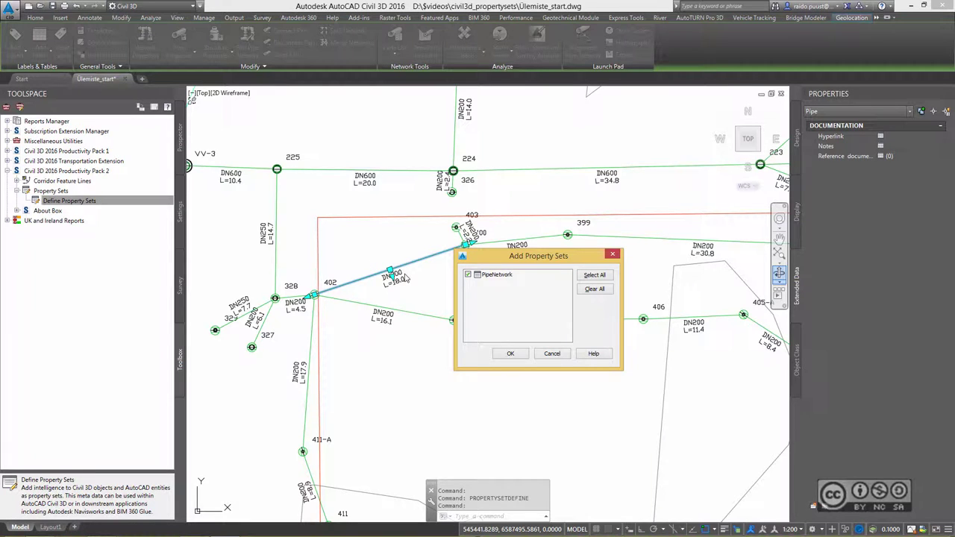
pyautogui.click(514, 356)
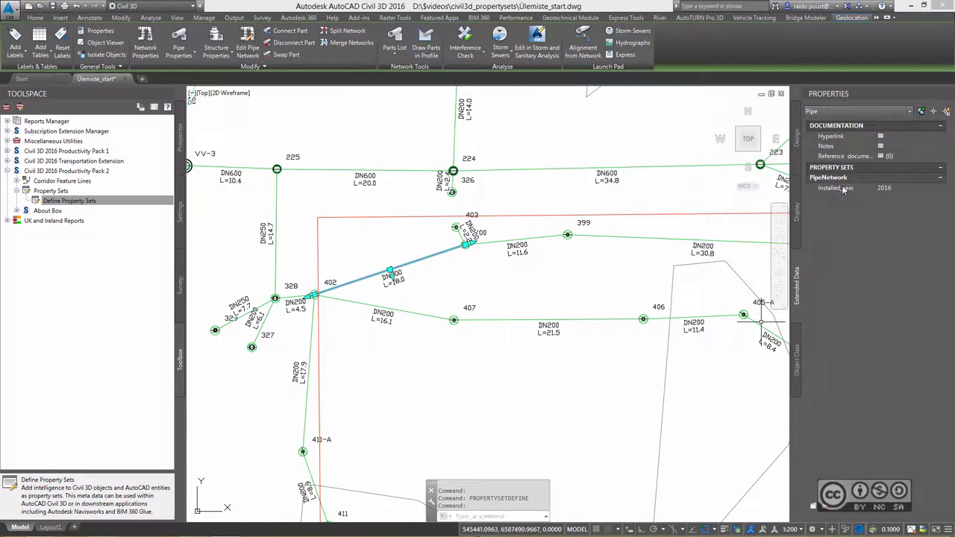
pyautogui.click(890, 190)
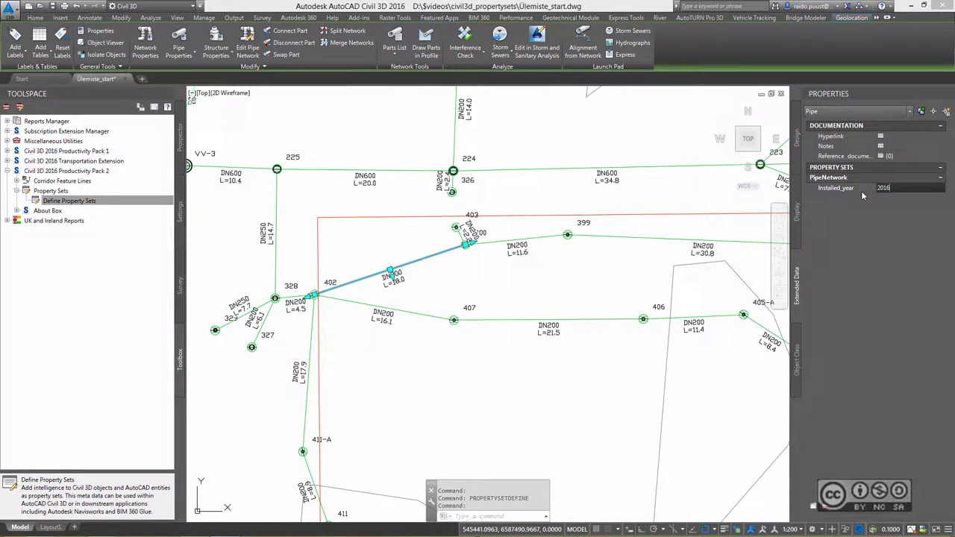
pyautogui.click(518, 295)
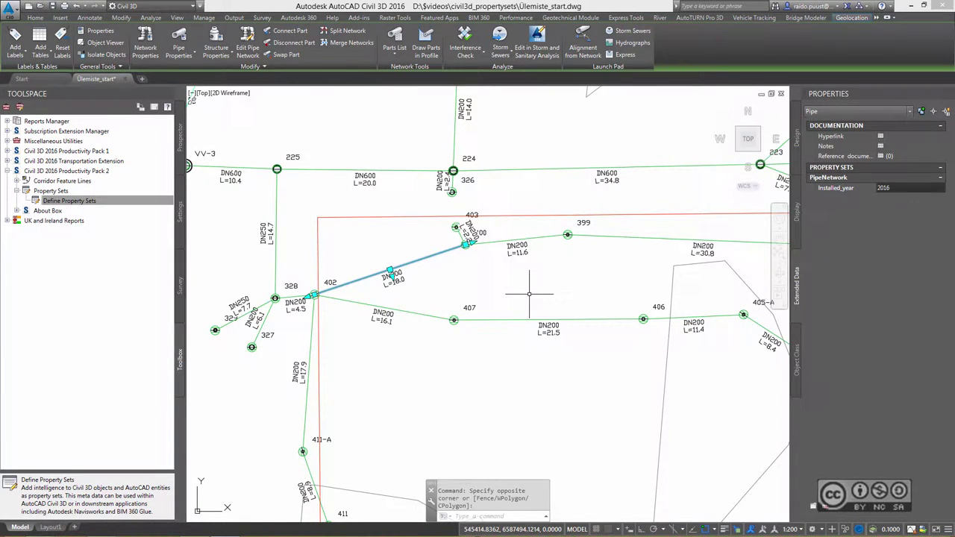
# Deselect P-232 and select pipe P-239 between structures 407 and 406.
pyautogui.moveTo(529, 294); pyautogui.dragTo(523, 303, button='middle')
pyautogui.press('Escape')
pyautogui.click(508, 327)
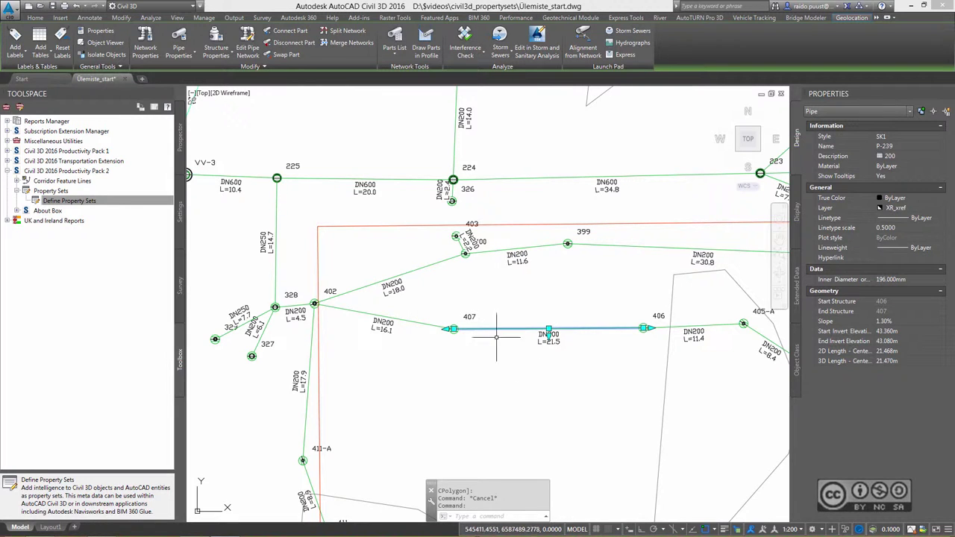
# Select all 27 similar pipes and attach the PipeNetwork property set to them.
pyautogui.rightClick(503, 294)
pyautogui.click(545, 508)
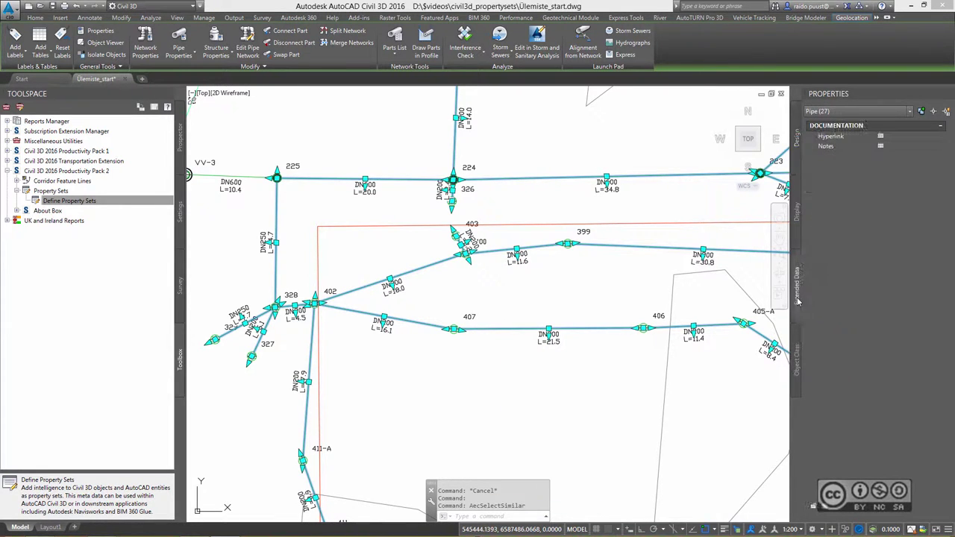
pyautogui.click(815, 510)
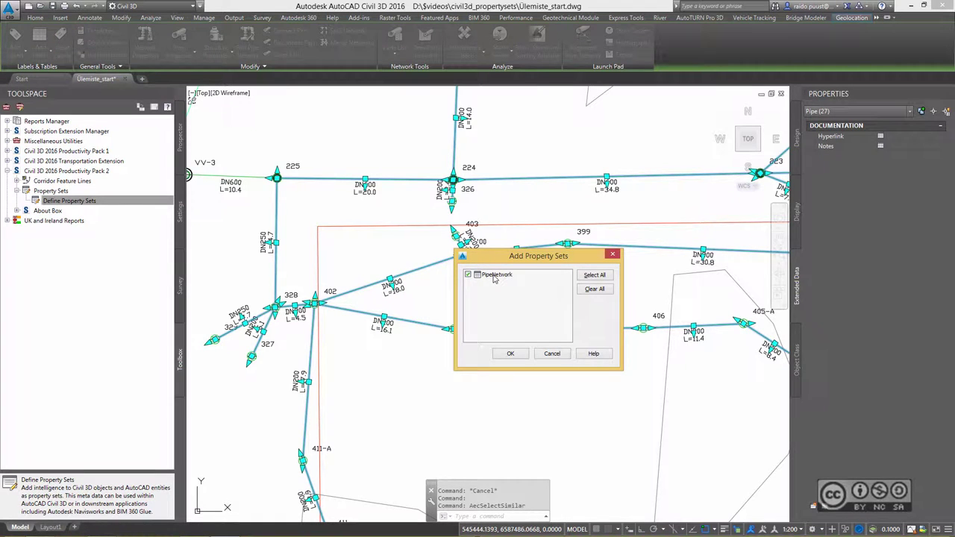
pyautogui.click(510, 354)
pyautogui.moveTo(510, 354); pyautogui.dragTo(441, 360, button='middle')
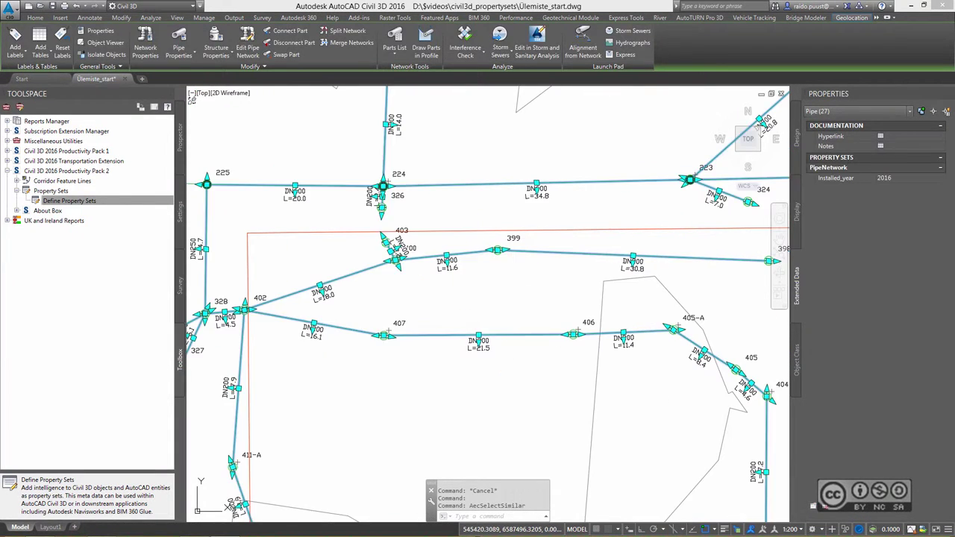
pyautogui.press('Escape')
# Set Installed_year to 2012 on the pipe between structures 403 and 399 (P-231).
pyautogui.click(474, 253)
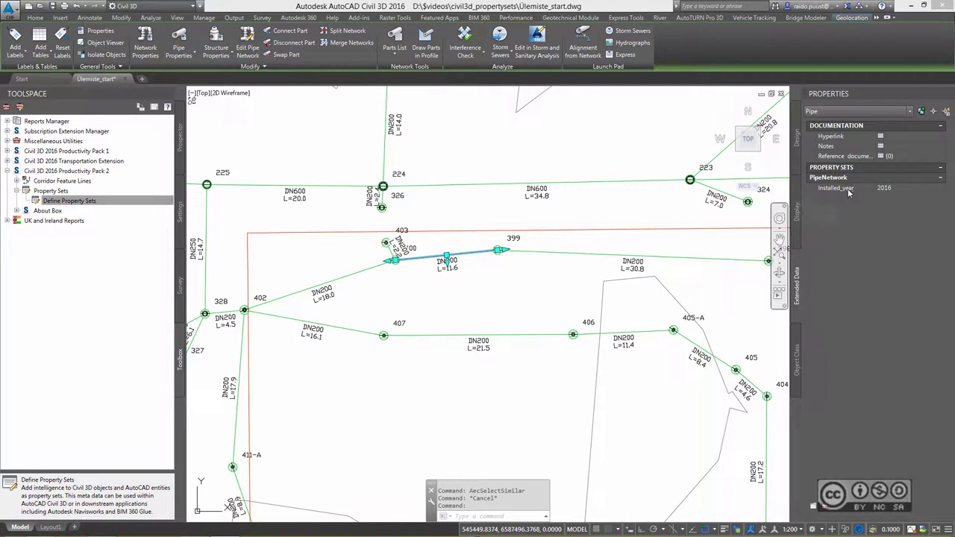
pyautogui.click(895, 190)
pyautogui.write('2012')
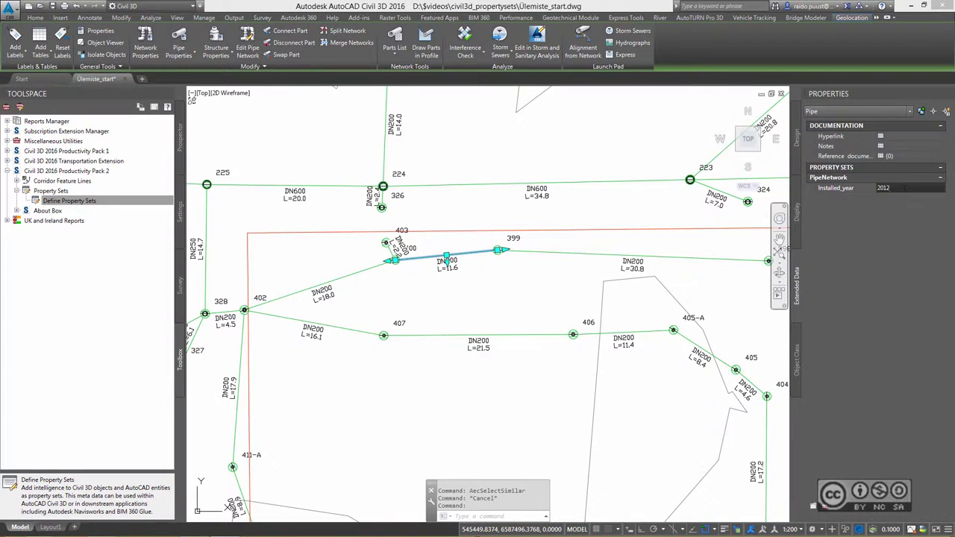
pyautogui.click(465, 292)
pyautogui.press('Escape')
pyautogui.moveTo(455, 291); pyautogui.dragTo(473, 296, button='middle')
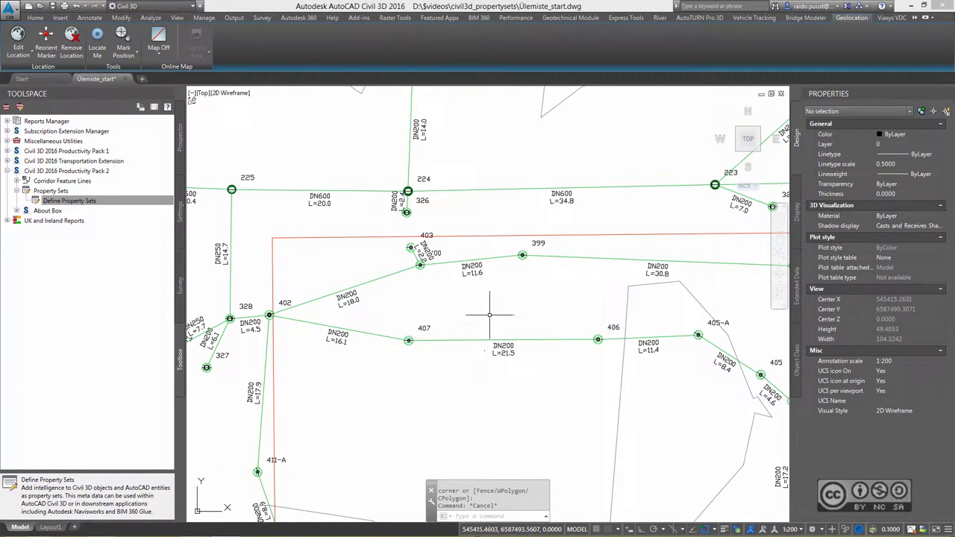
# Attach the Polyline property set to the red boundary polyline via Extended Data.
pyautogui.moveTo(458, 312)
pyautogui.mouseDown(button='middle')
pyautogui.moveTo(456, 260)
pyautogui.moveTo(432, 195)
pyautogui.mouseUp(button='middle')
pyautogui.scroll(-2, 452, 260)
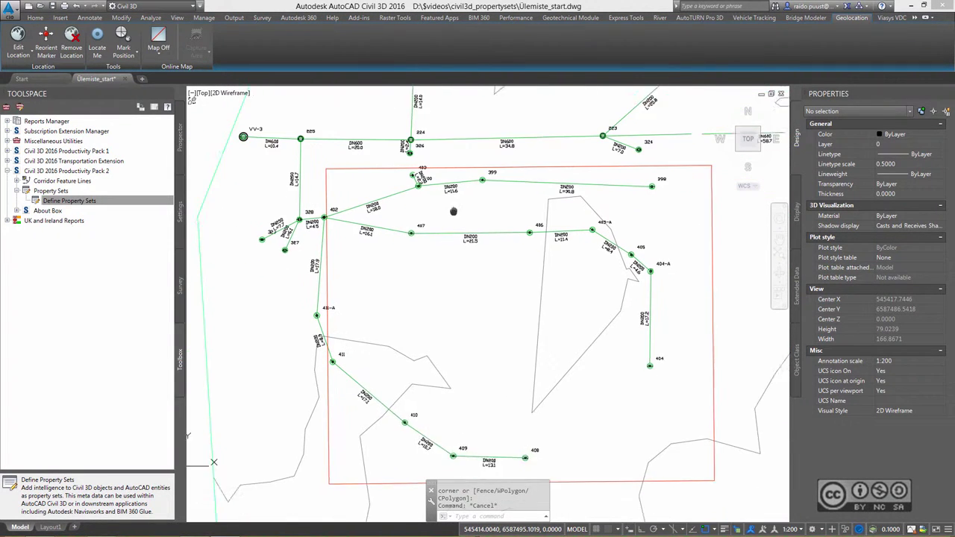
pyautogui.click(341, 149)
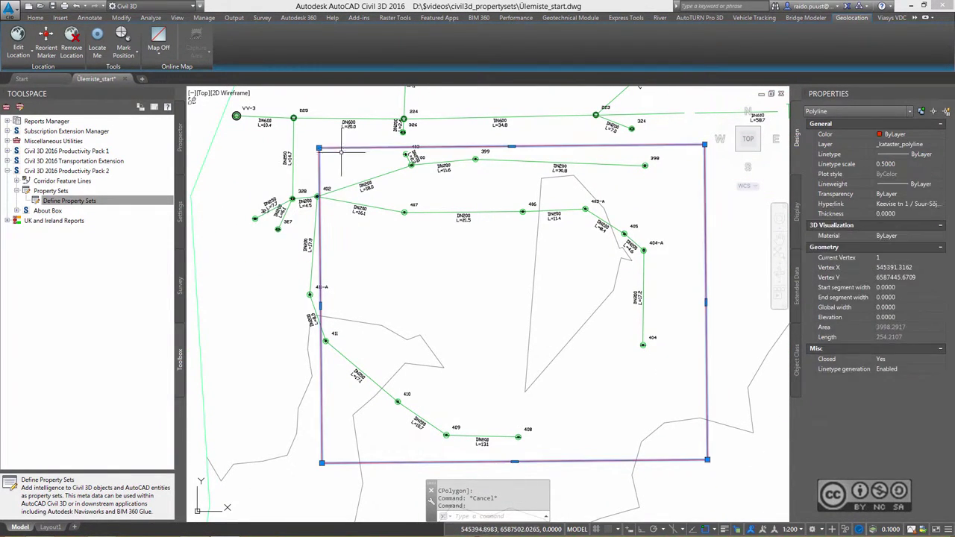
pyautogui.click(797, 299)
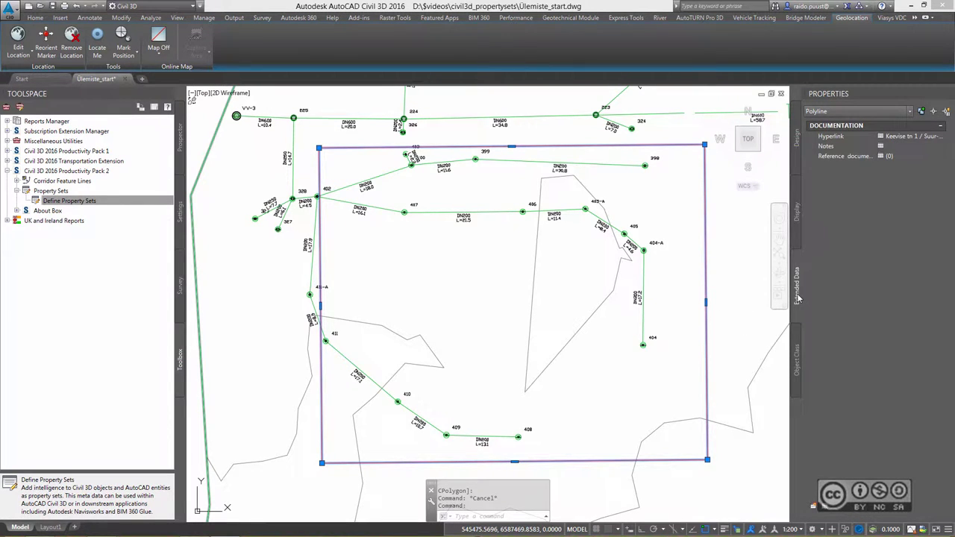
pyautogui.click(815, 509)
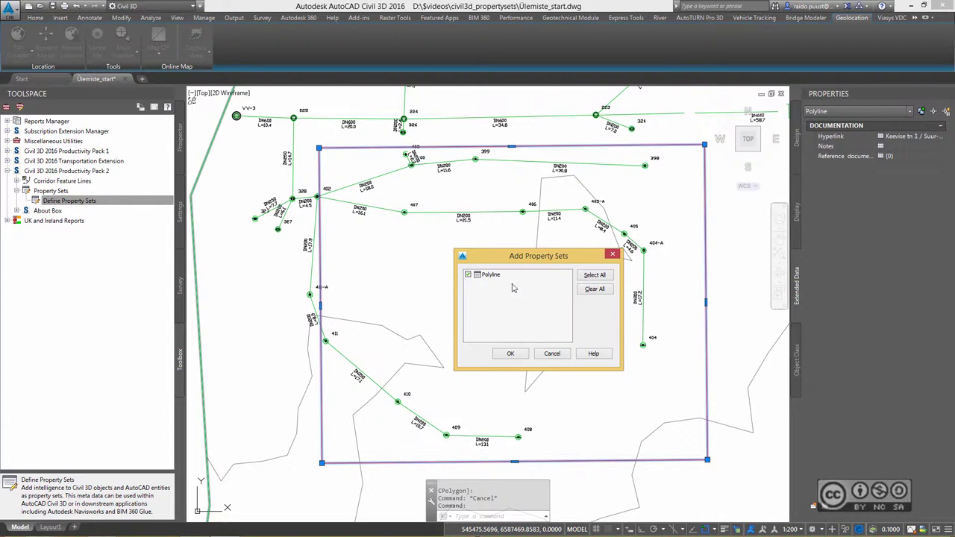
pyautogui.click(511, 355)
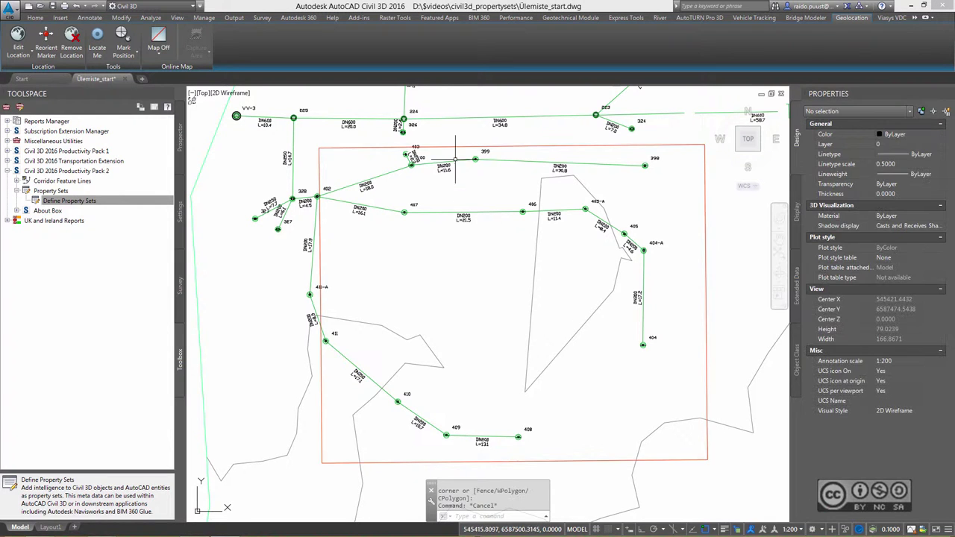
pyautogui.click(435, 140)
pyautogui.click(464, 168)
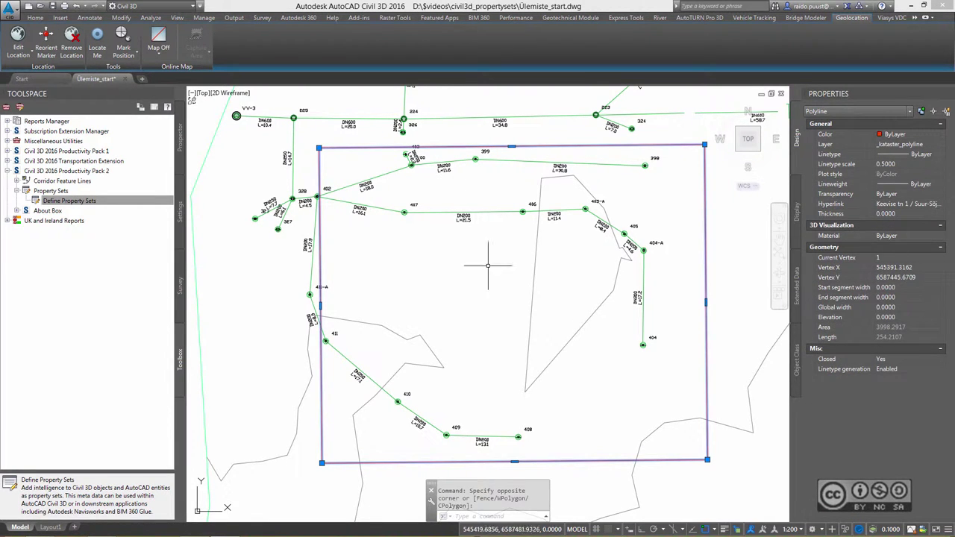
pyautogui.click(797, 288)
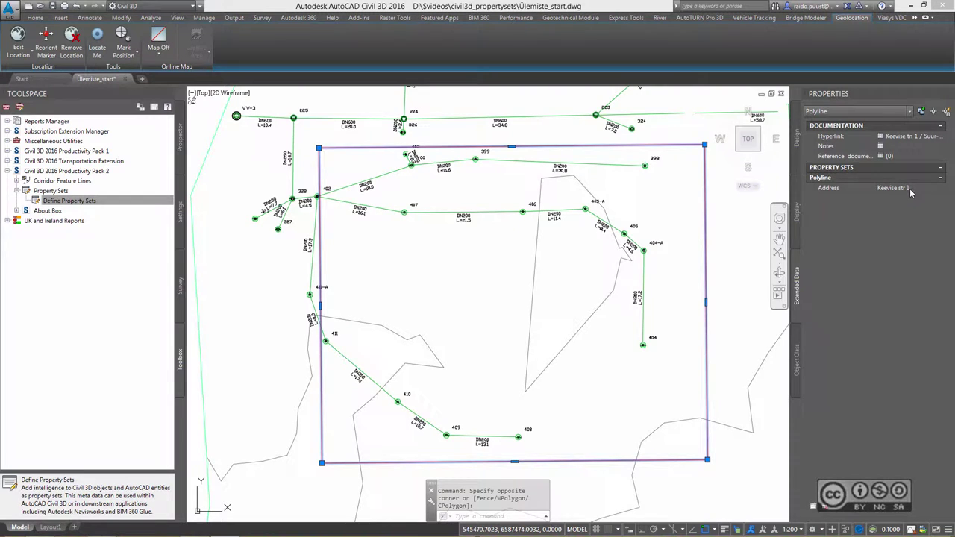
pyautogui.press('Escape')
pyautogui.moveTo(480, 272); pyautogui.dragTo(444, 303, button='middle')
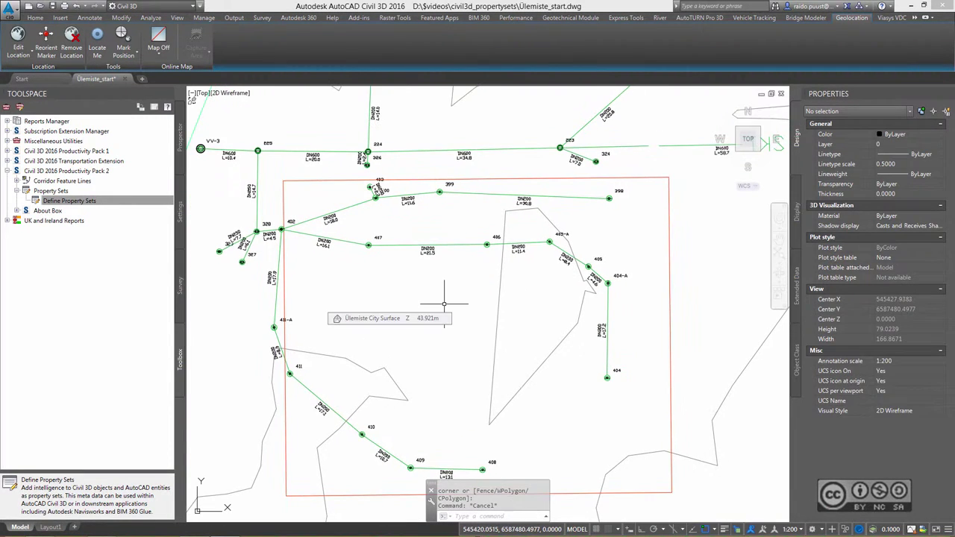
# Save the drawing as Ülemiste_end.dwg.
pyautogui.click(13, 13)
pyautogui.click(22, 127)
pyautogui.click(441, 348)
pyautogui.press('BackSpace')
pyautogui.press('BackSpace')
pyautogui.press('BackSpace')
pyautogui.write('end')
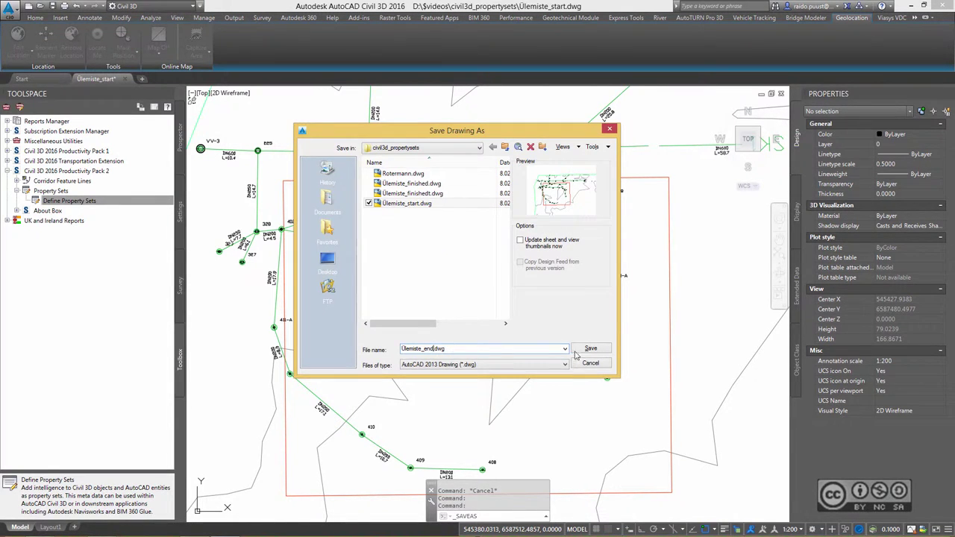
pyautogui.click(591, 349)
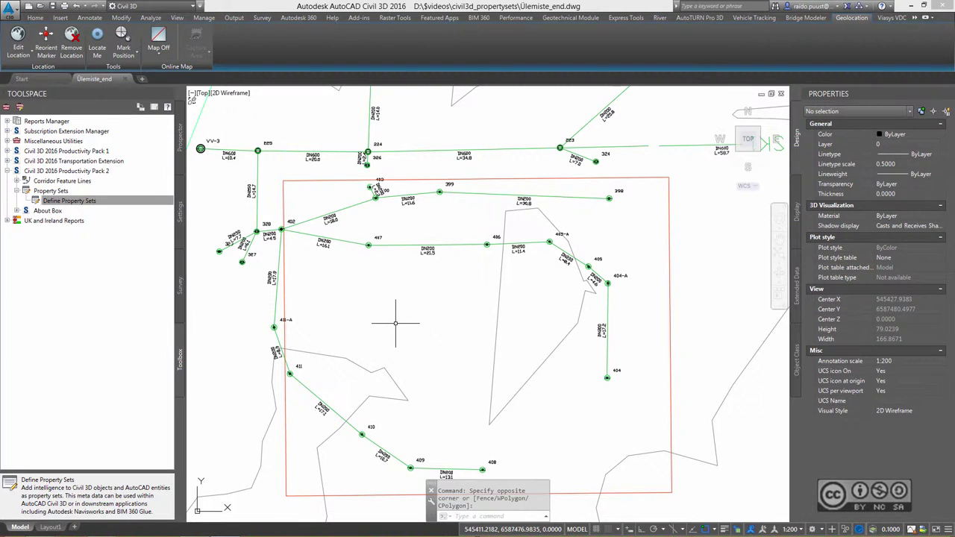
# Launch Navisworks Manage 2016 from Windows search.
pyautogui.press('super+s')
pyautogui.write('nav')
pyautogui.press('Return')
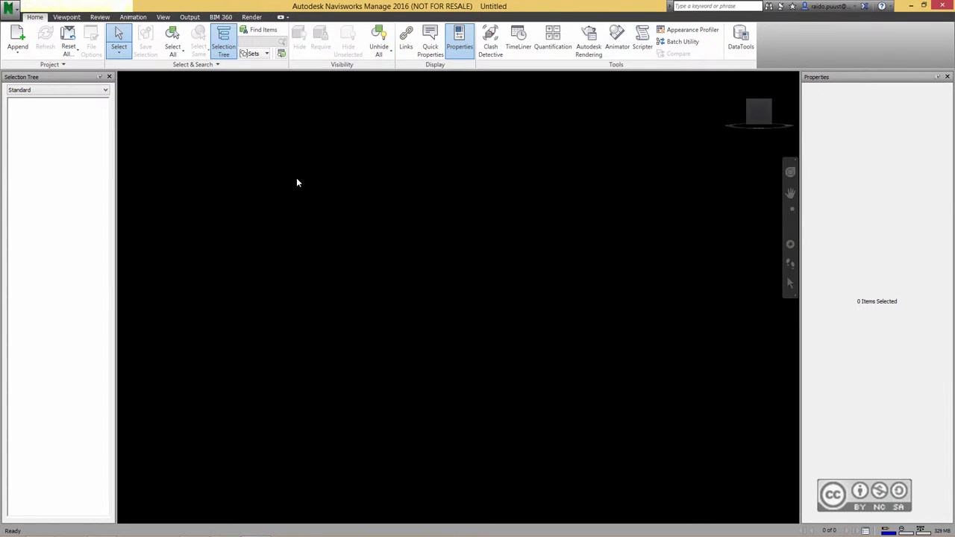
# Append Ülemiste_end.dwg to the Navisworks scene.
pyautogui.click(19, 56)
pyautogui.click(23, 73)
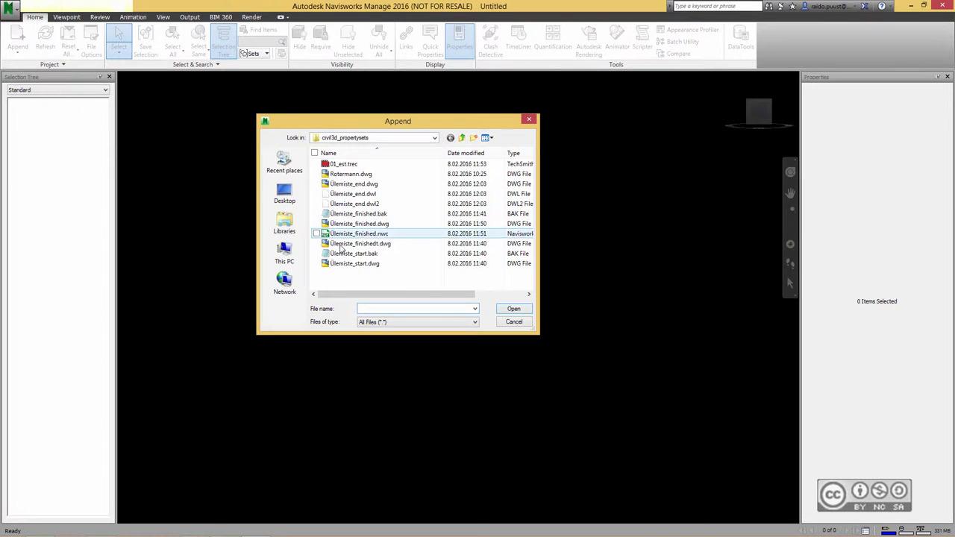
pyautogui.click(376, 186)
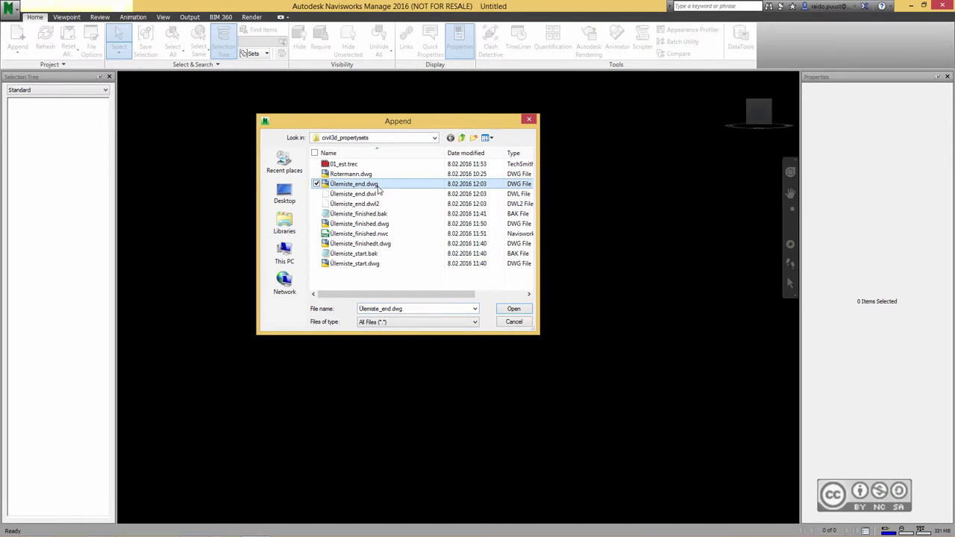
pyautogui.click(513, 309)
pyautogui.moveTo(396, 294)
pyautogui.mouseDown(button='middle')
pyautogui.moveTo(383, 299)
pyautogui.moveTo(404, 278)
pyautogui.moveTo(382, 293)
pyautogui.mouseUp(button='middle')
pyautogui.scroll(1, 302, 262)
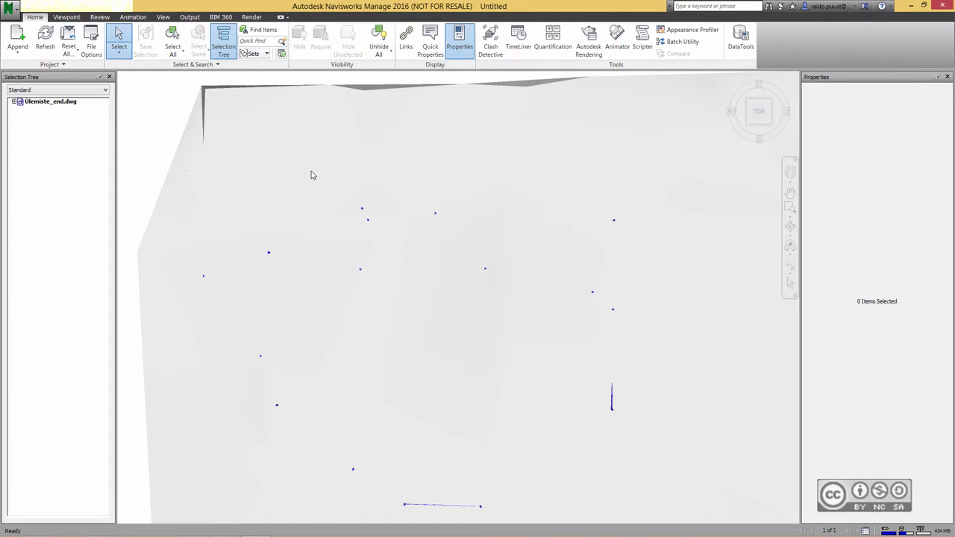
# Hide the Ülemiste City Surface to expose the pipe network.
pyautogui.click(317, 177)
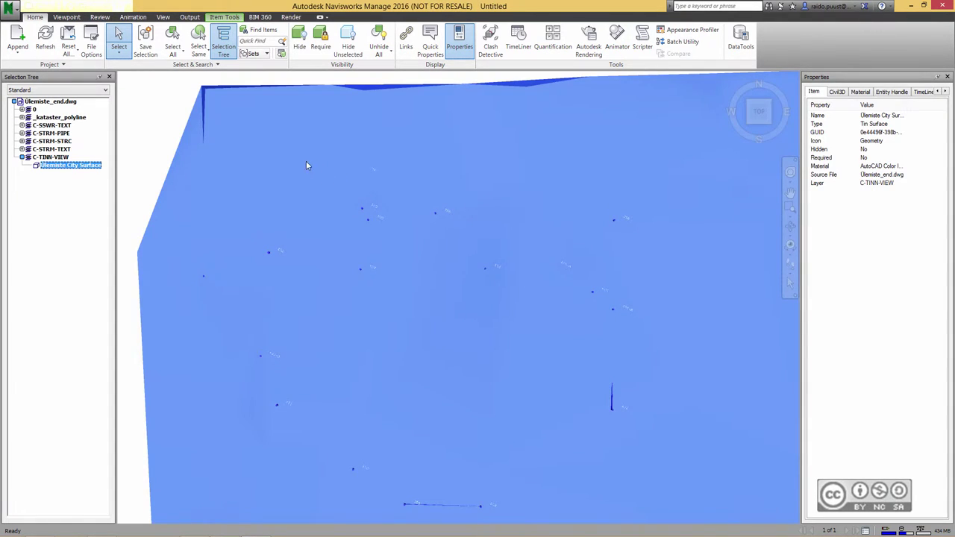
pyautogui.rightClick(306, 155)
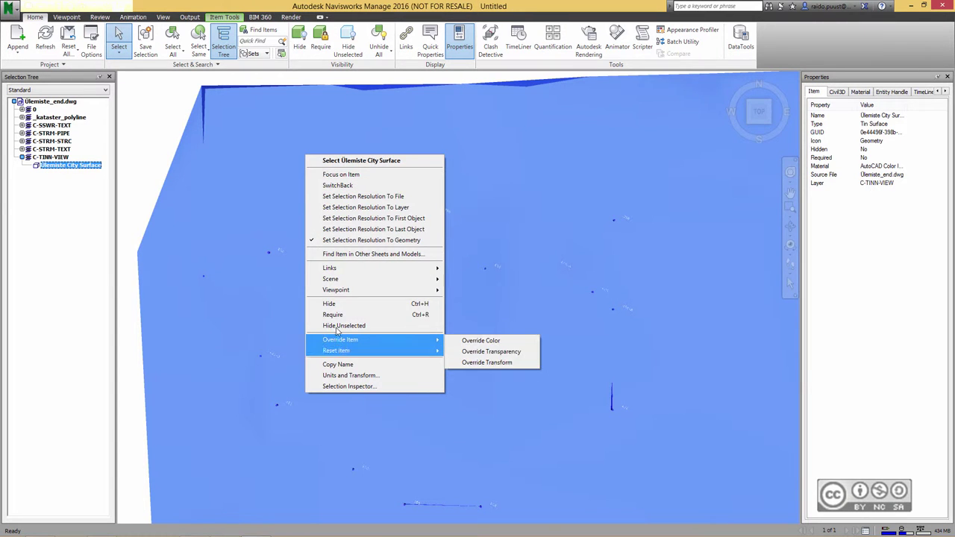
pyautogui.click(331, 306)
# Hide the raster image behind the pipes.
pyautogui.moveTo(400, 299)
pyautogui.keyDown('shift'); pyautogui.mouseDown(button='middle')
pyautogui.moveTo(456, 305)
pyautogui.moveTo(525, 259)
pyautogui.moveTo(491, 299)
pyautogui.mouseUp(button='middle'); pyautogui.keyUp('shift')
pyautogui.scroll(3, 491, 298)
pyautogui.scroll(2, 492, 313)
pyautogui.scroll(3, 414, 298)
pyautogui.scroll(3, 430, 303)
pyautogui.scroll(1, 430, 303)
pyautogui.scroll(1, 475, 316)
pyautogui.scroll(1, 471, 283)
pyautogui.scroll(1, 458, 283)
pyautogui.click(399, 339)
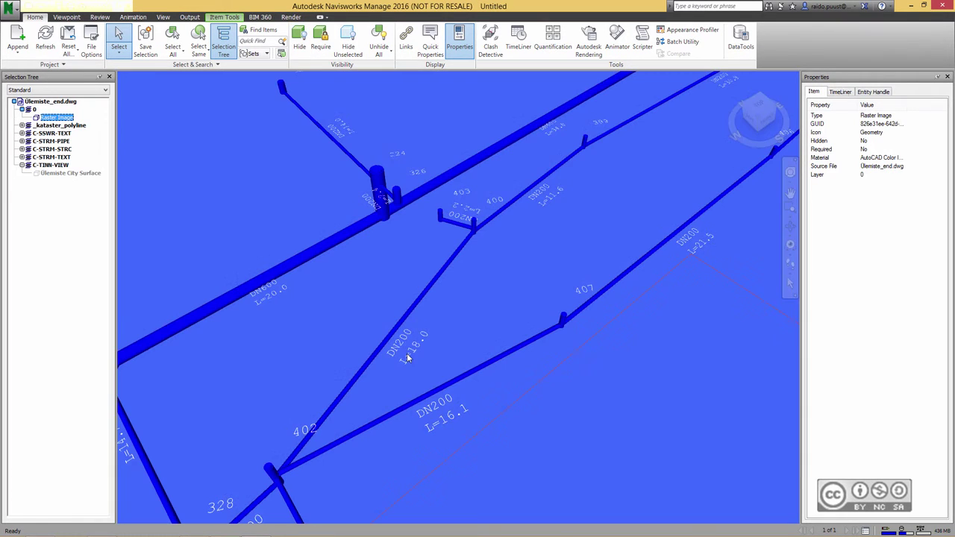
pyautogui.rightClick(459, 314)
pyautogui.moveTo(483, 184)
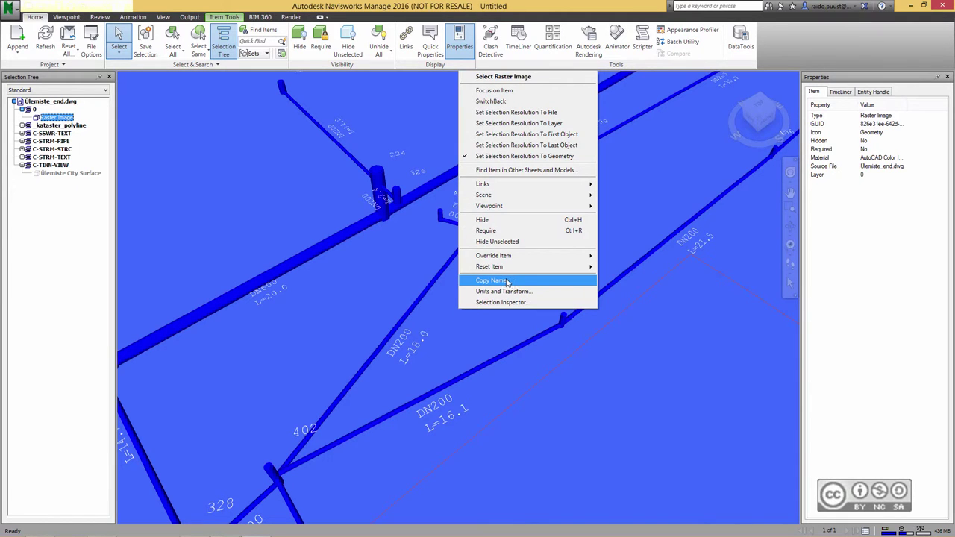
pyautogui.click(485, 219)
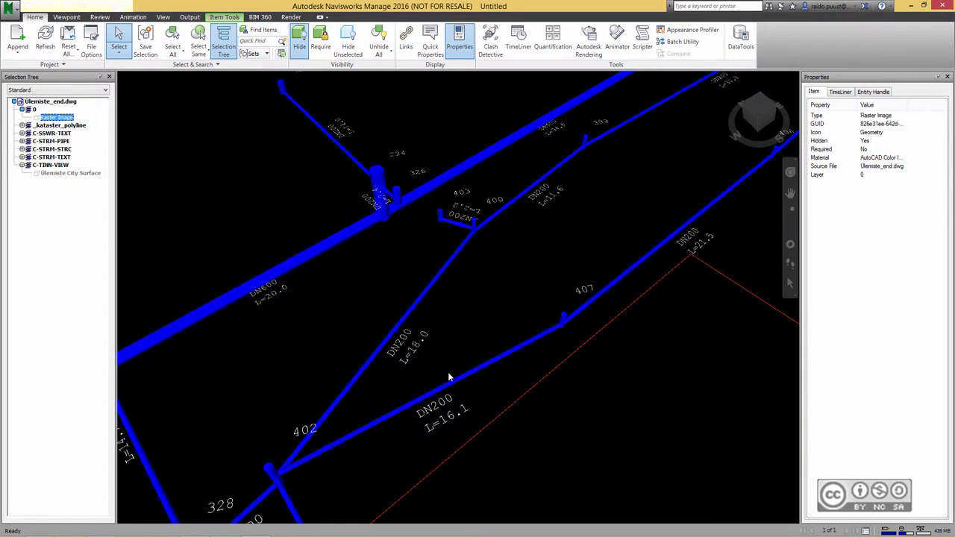
# Show pipe P-232's PipeNetwork tab, then step to P-231 showing Installed_year 2012.
pyautogui.click(409, 315)
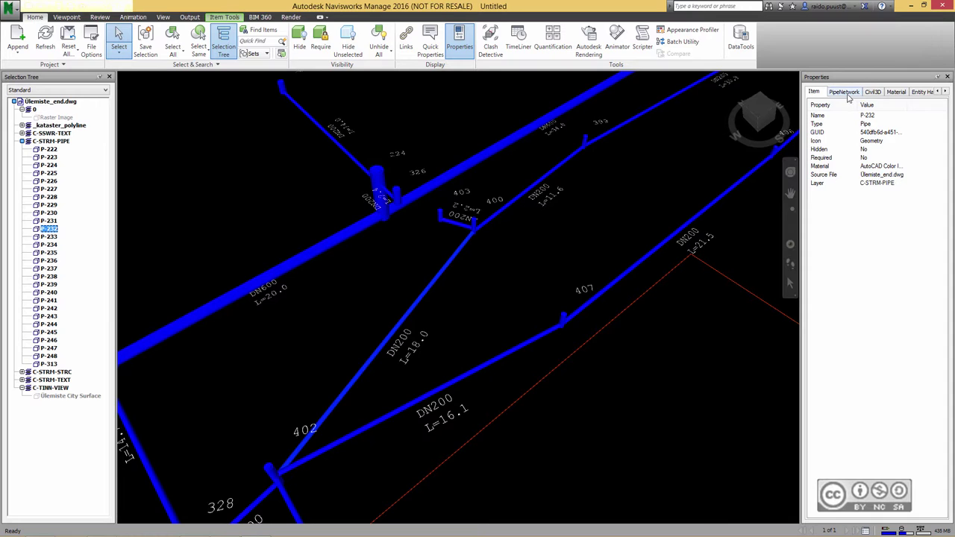
pyautogui.click(846, 96)
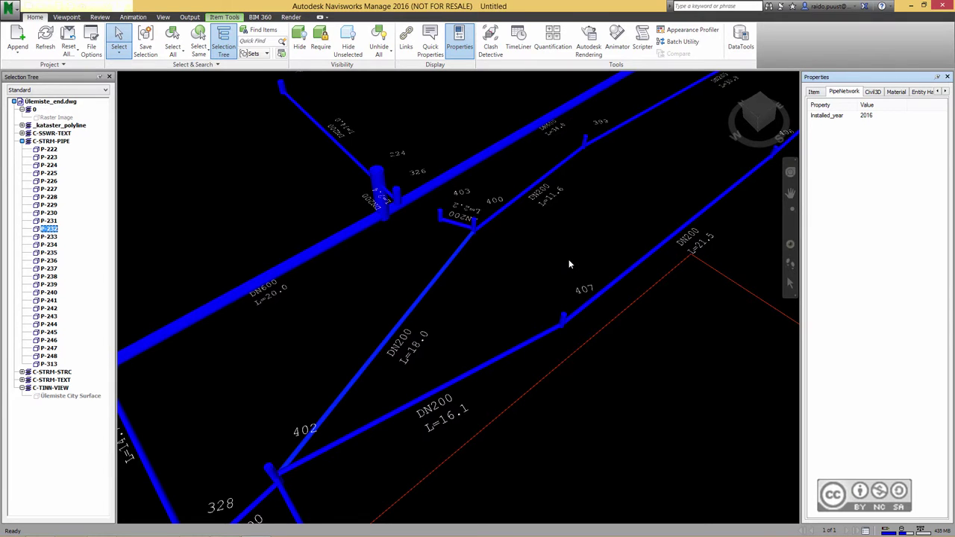
pyautogui.moveTo(580, 170); pyautogui.dragTo(526, 181, button='middle')
pyautogui.press('Up')
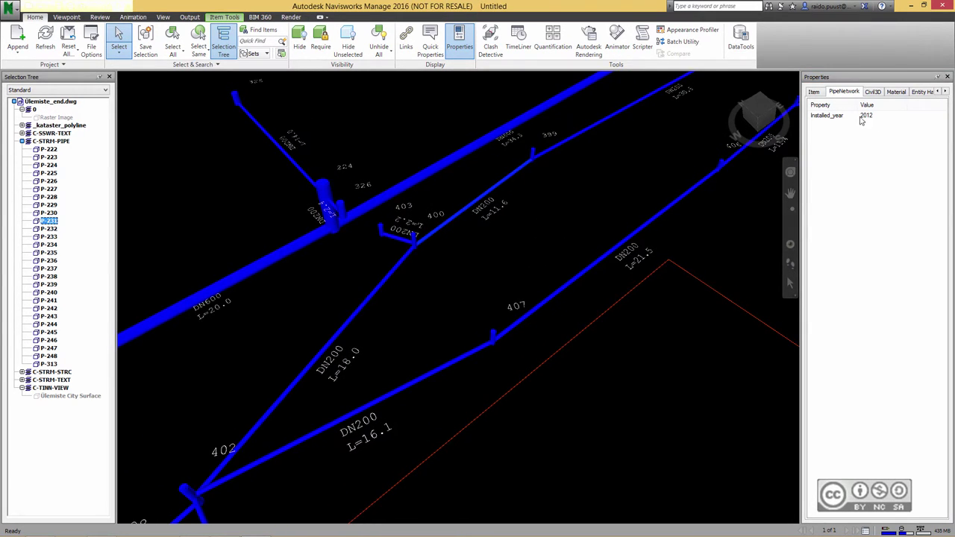
pyautogui.moveTo(524, 247); pyautogui.dragTo(539, 270, button='middle')
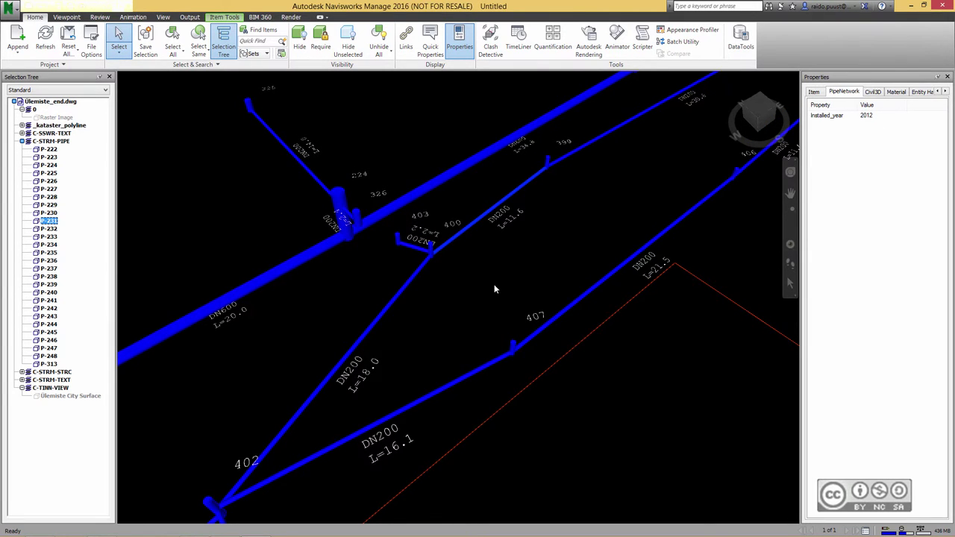
pyautogui.keyDown('shift'); pyautogui.moveTo(501, 294); pyautogui.dragTo(500, 352, button='middle'); pyautogui.keyUp('shift')
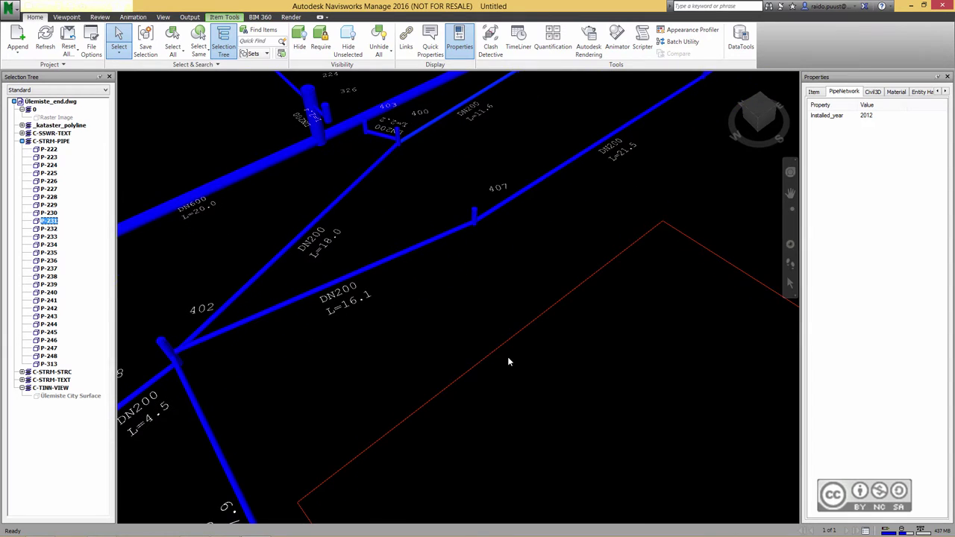
pyautogui.click(500, 348)
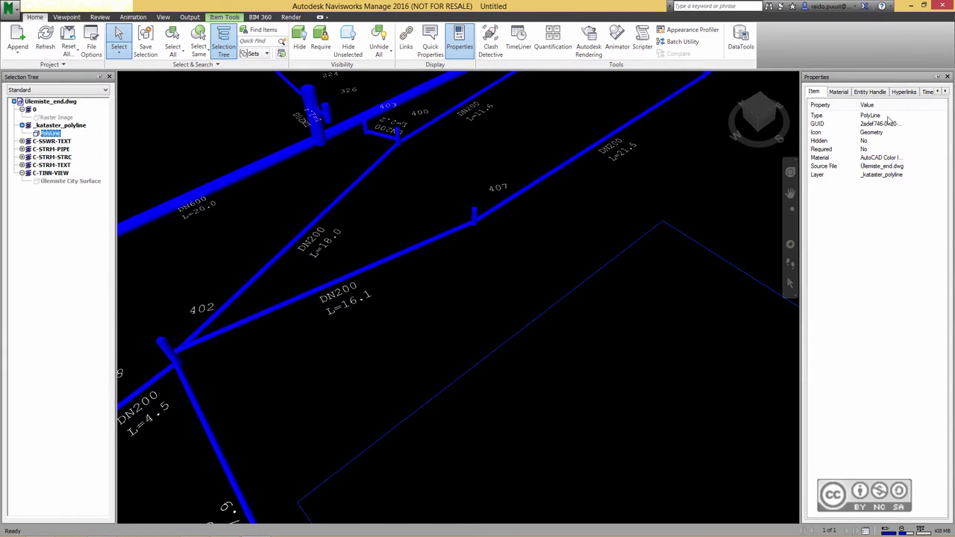
pyautogui.click(946, 91)
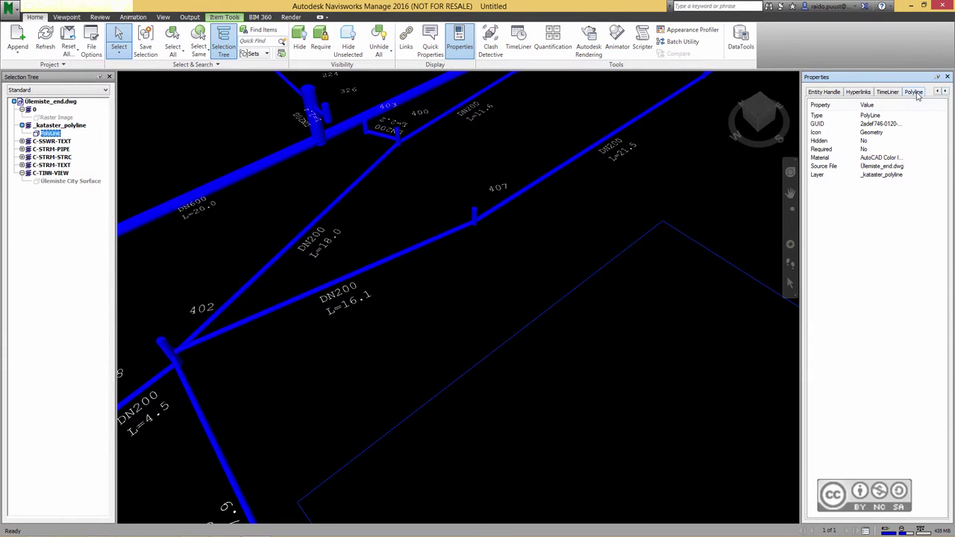
pyautogui.click(916, 92)
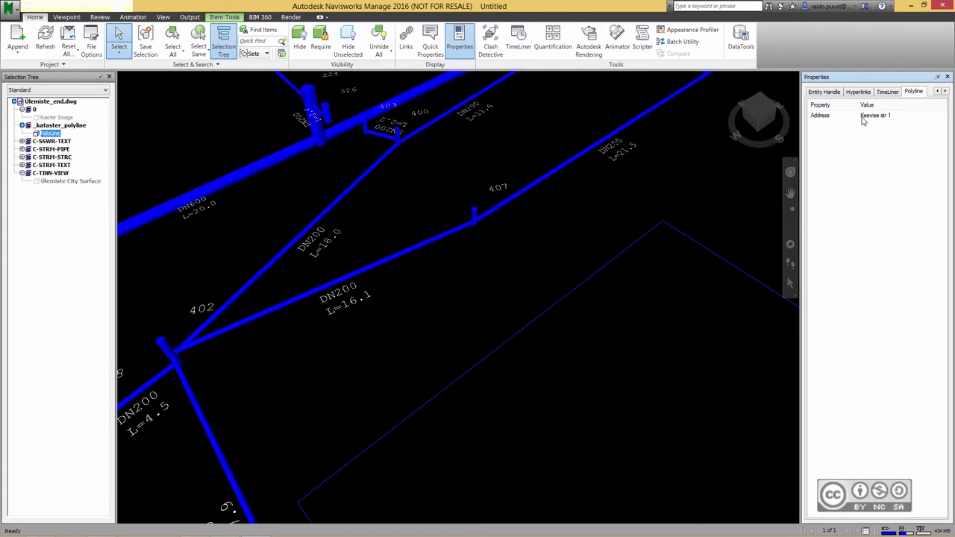